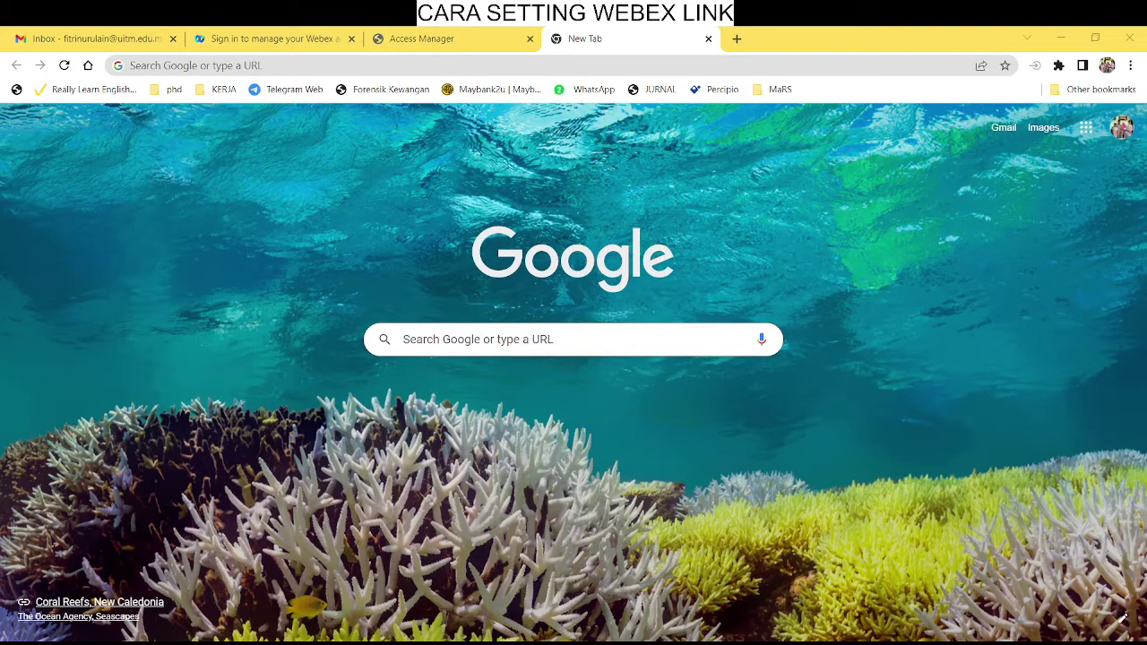
Focus the address bar of the new Chrome tab, ready for a web address
left_click(549, 576)
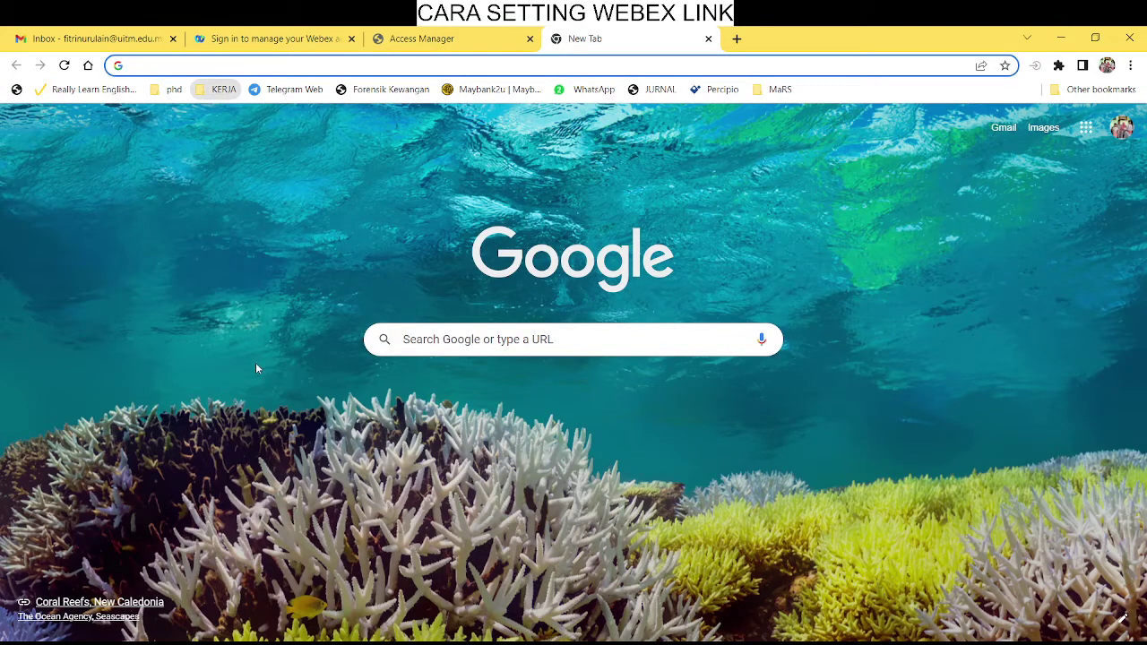
Load webex.com/manage/myaccount and bring up the Webex Sign In form
type("webex.com/manage/myaccount/index.html")
key("Return")
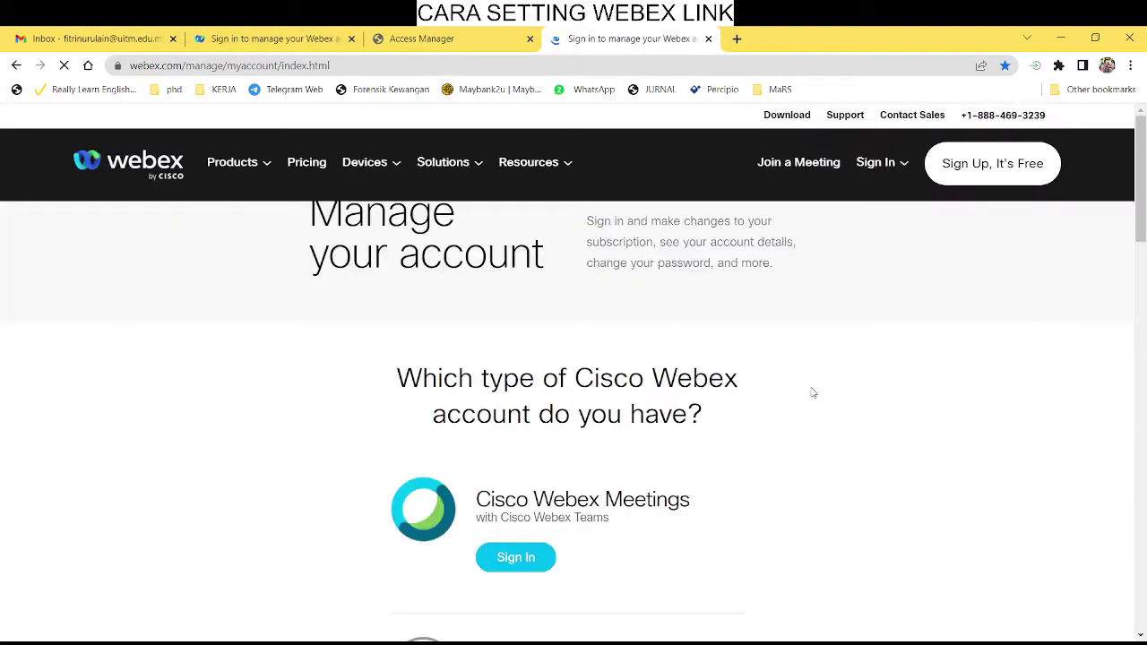
left_click(892, 170)
Sign in with the university account email and password
left_click(877, 335)
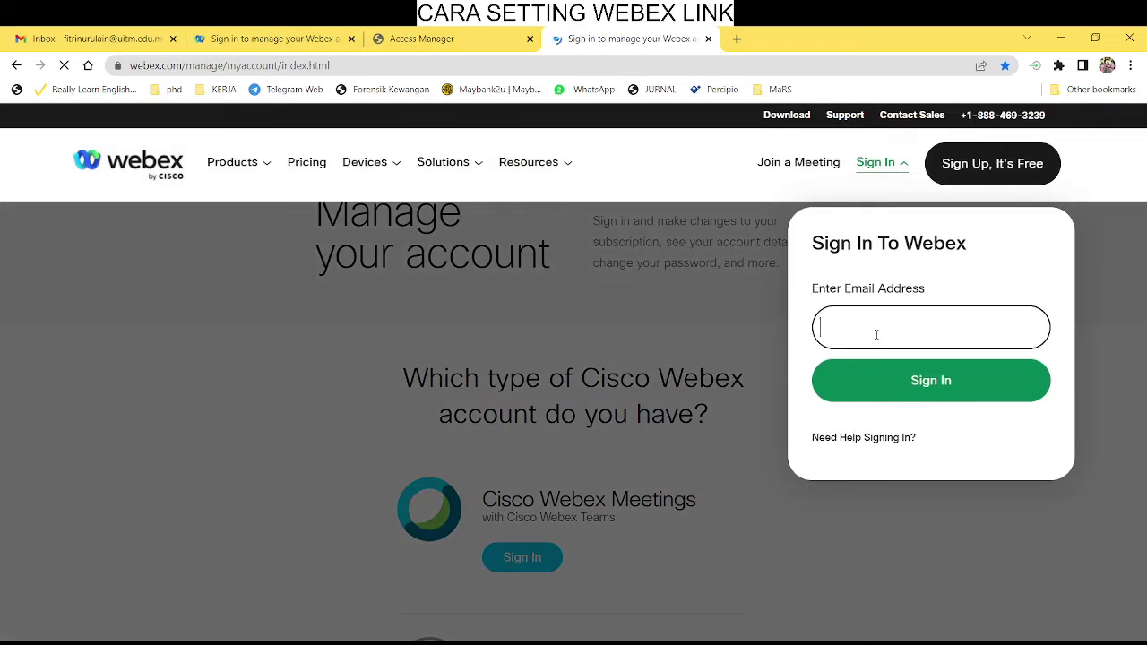
left_click(879, 366)
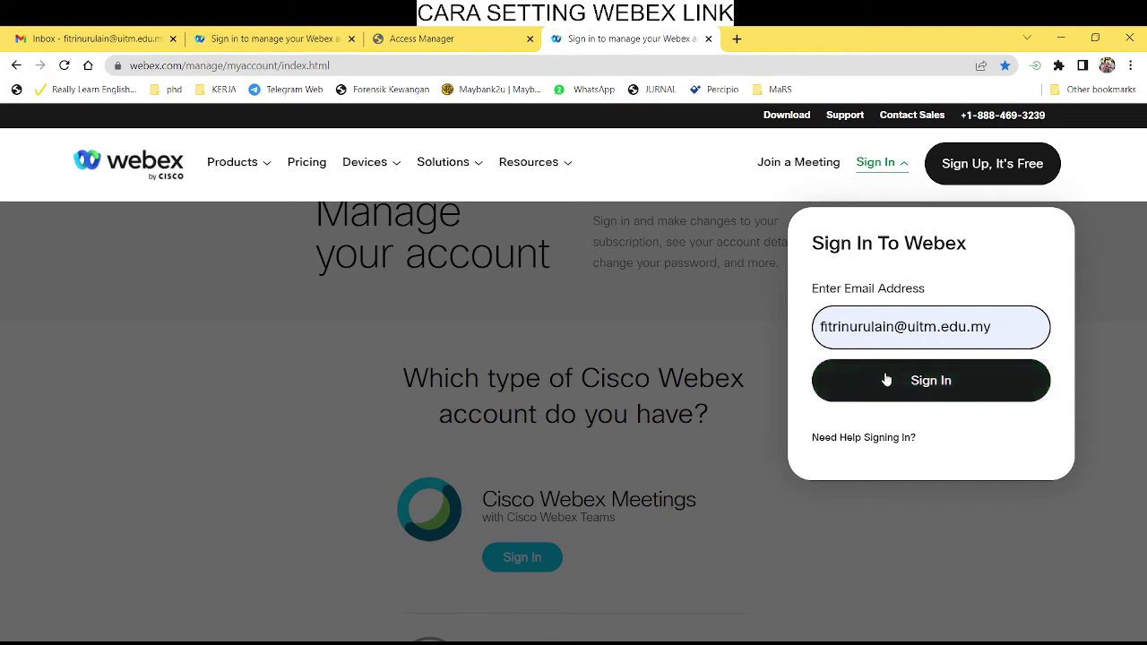
left_click(887, 380)
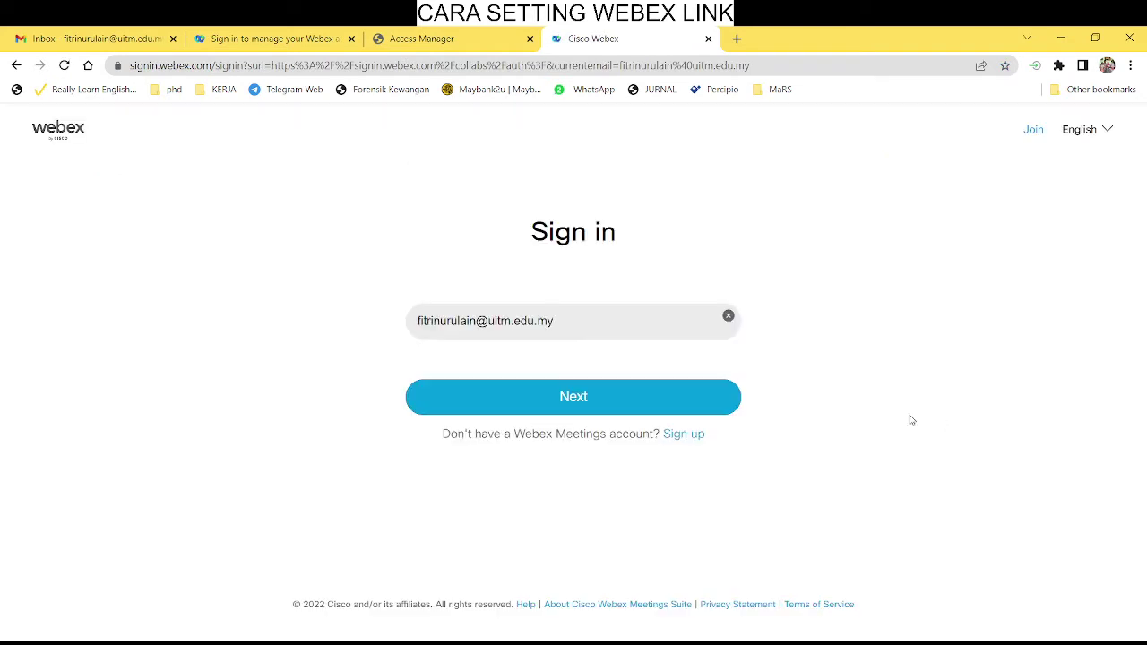
left_click(602, 403)
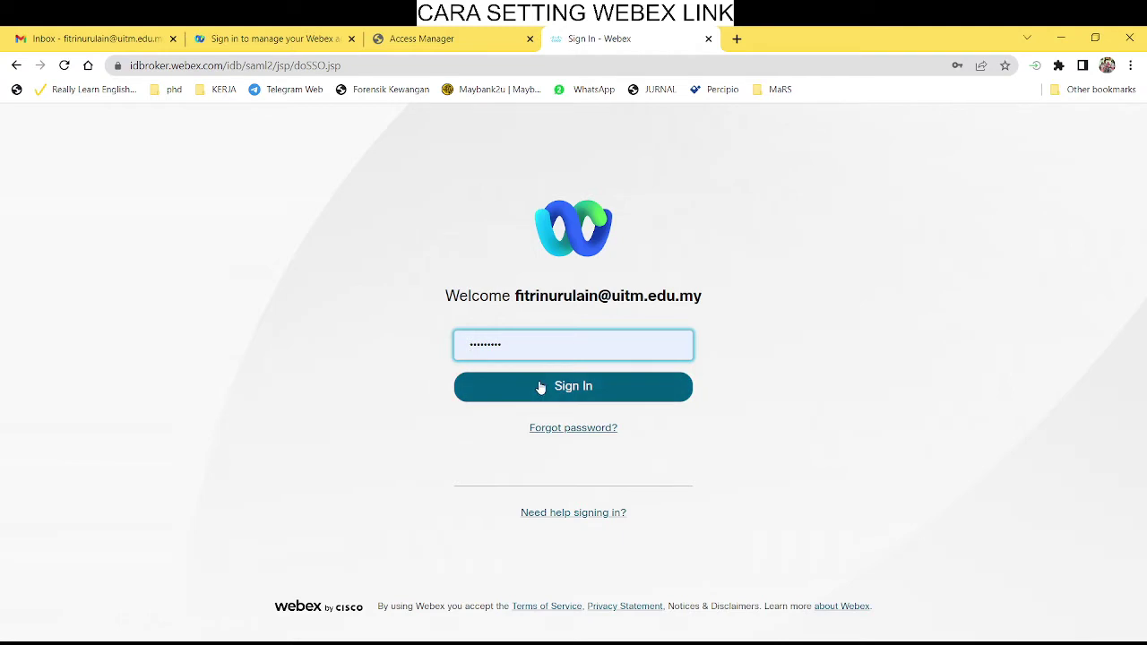
left_click(543, 389)
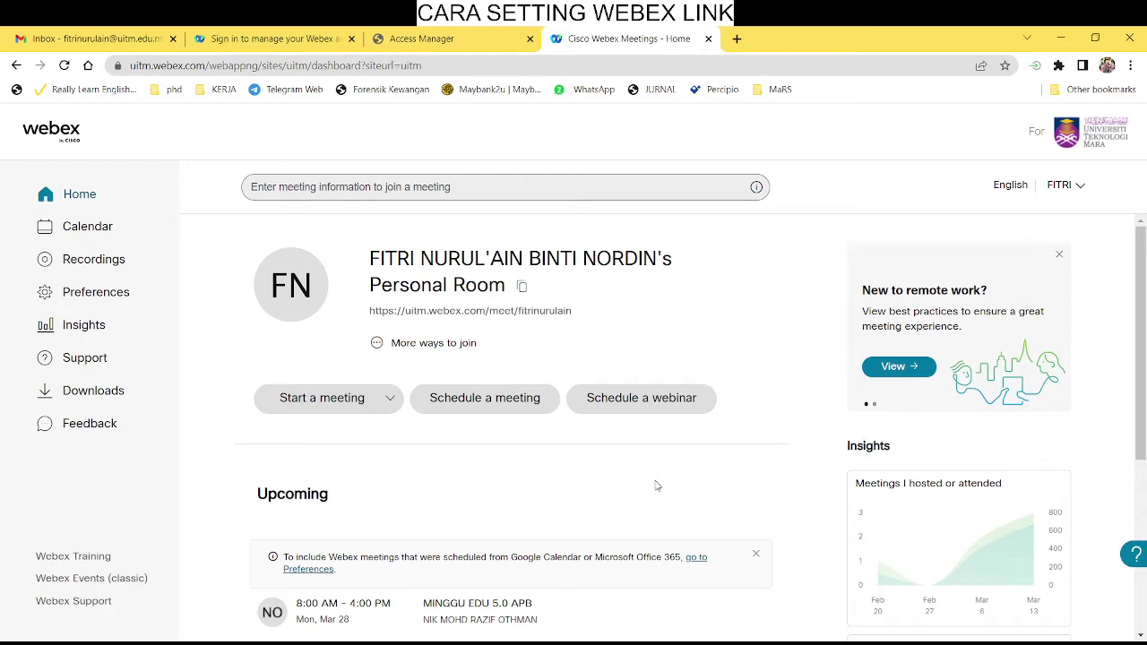
Start a new scheduled meeting and set its topic to KELAS DR FITRI
left_click(483, 409)
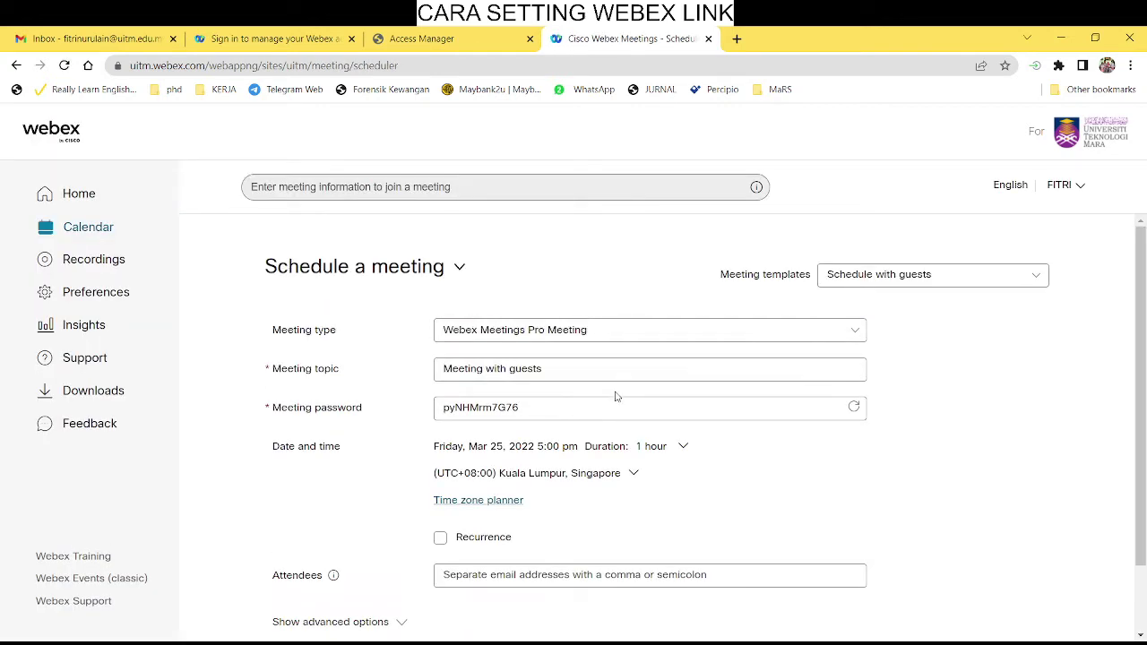
left_click(557, 370)
triple_click(535, 377)
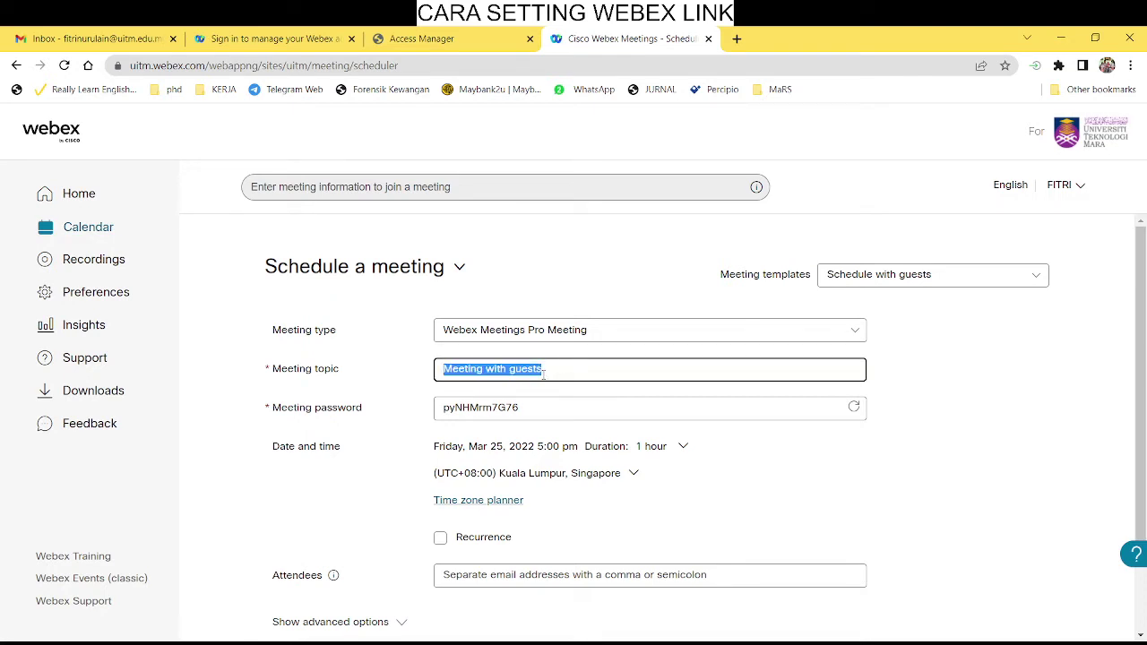
type("ke")
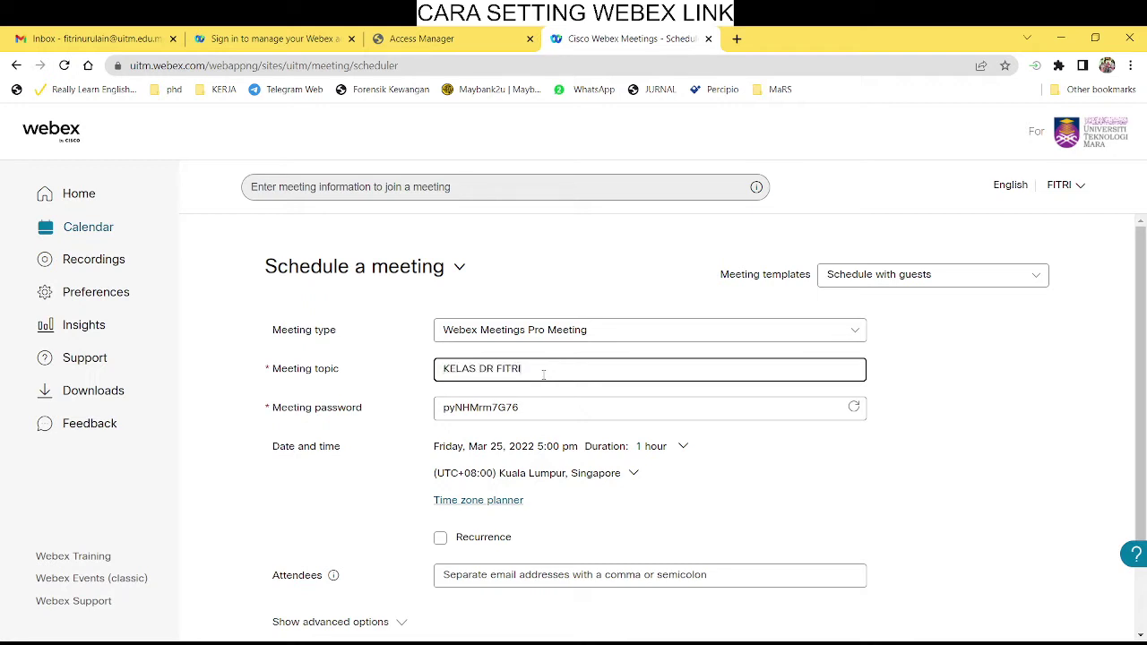
left_click(951, 459)
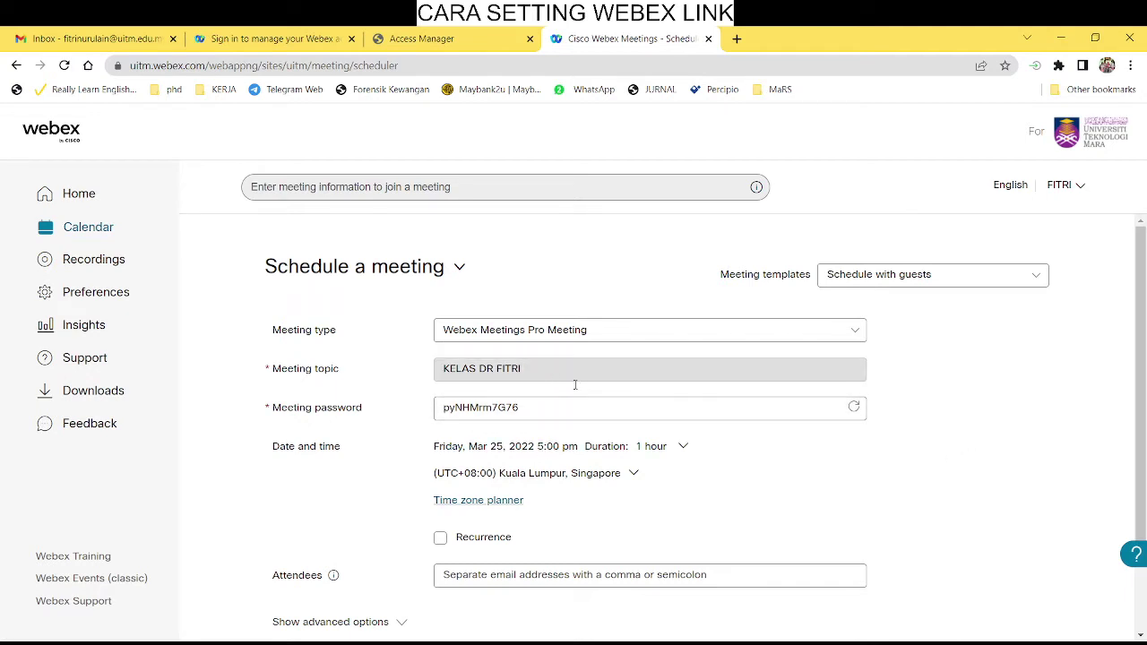
Replace the generated meeting password with a custom one
double_click(613, 409)
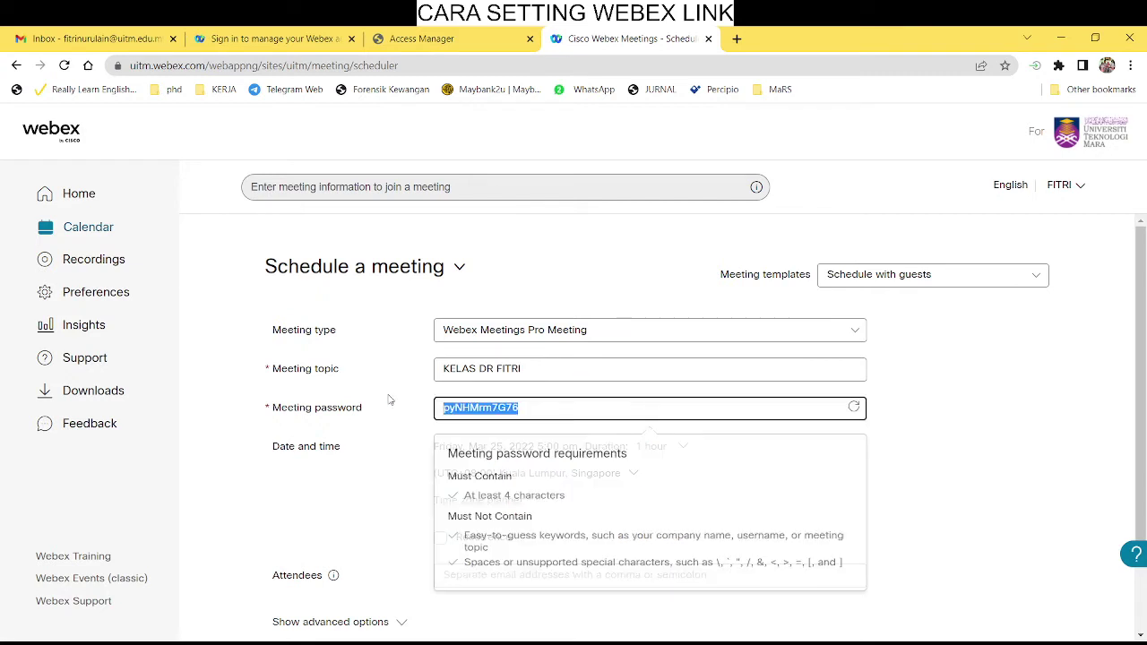
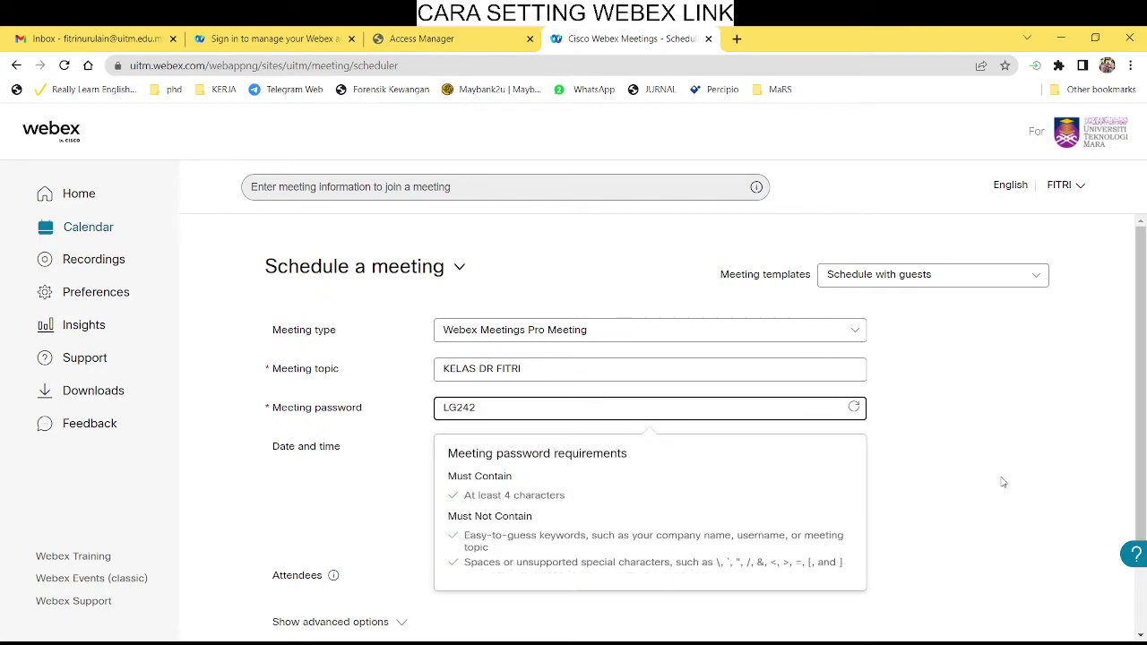
left_click(995, 477)
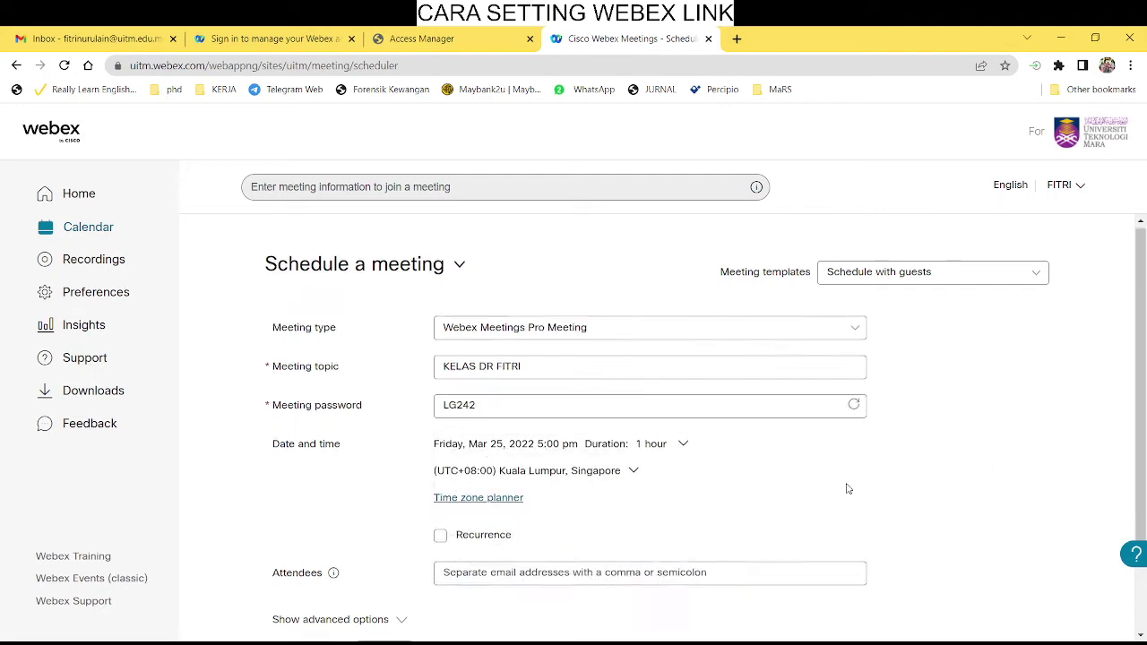
Set the meeting for Tuesday, Mar 29, 2022, 2:00 pm, 3 hours, with recurrence turned on
scroll(845, 487, "down", 2)
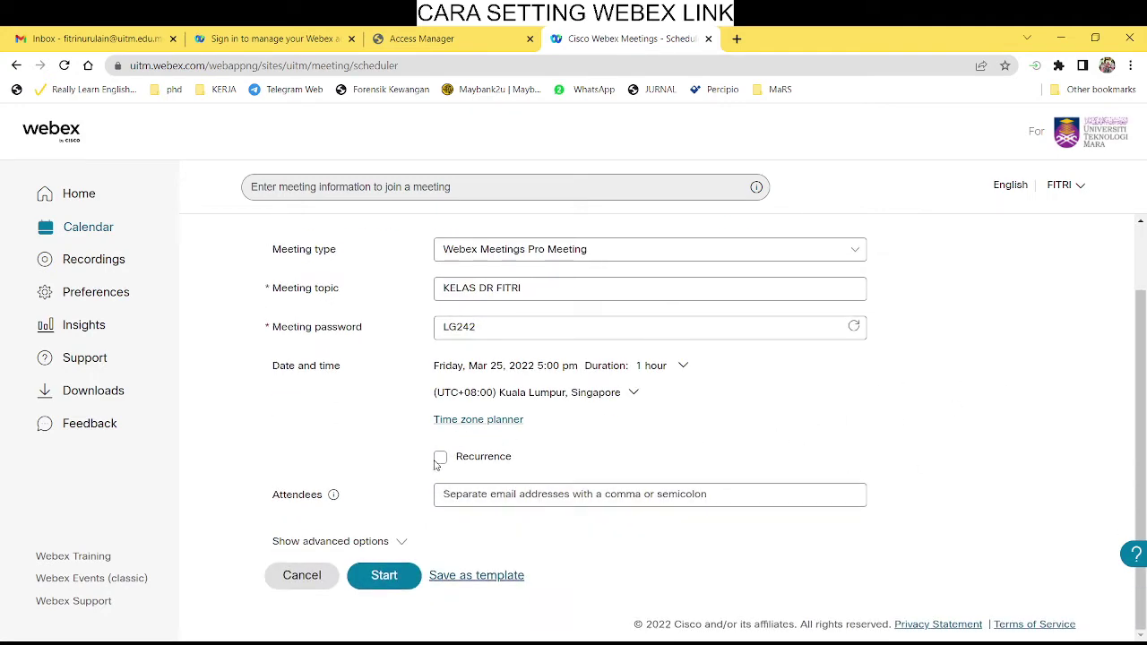
left_click(682, 367)
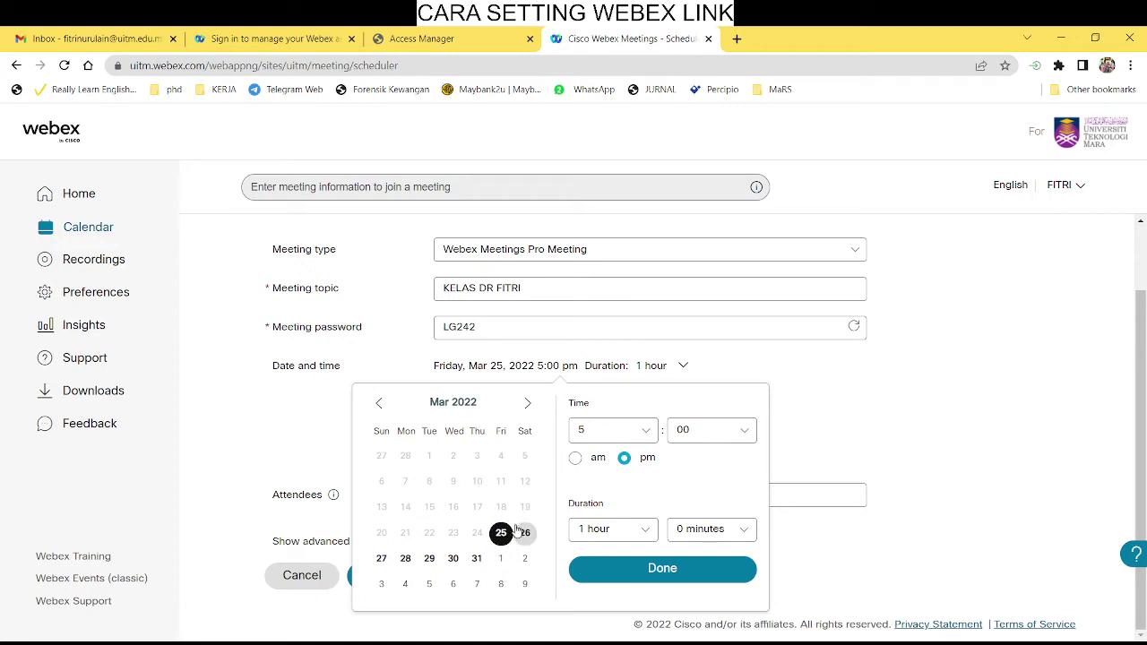
left_click(428, 559)
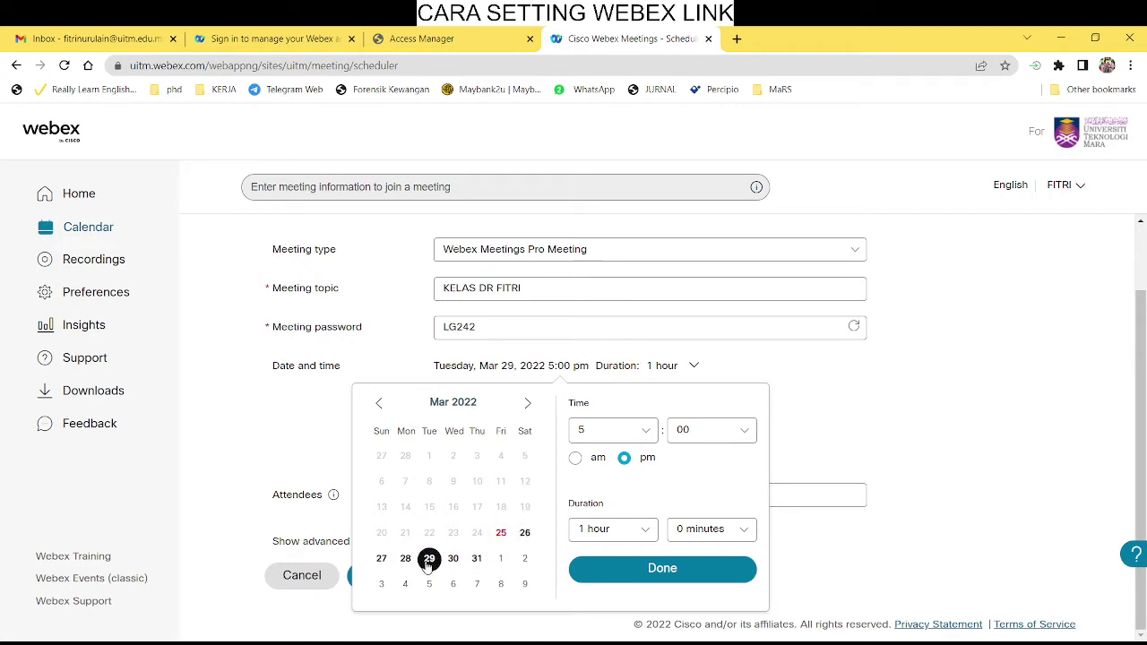
left_click(649, 429)
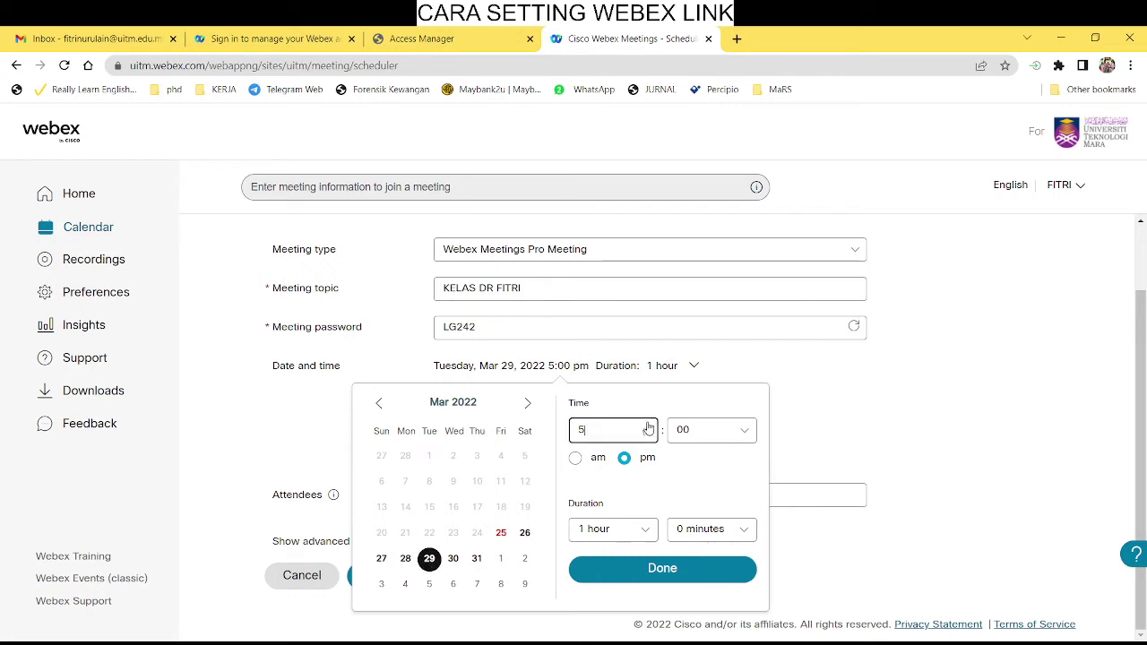
left_click(609, 289)
left_click(642, 530)
left_click(595, 414)
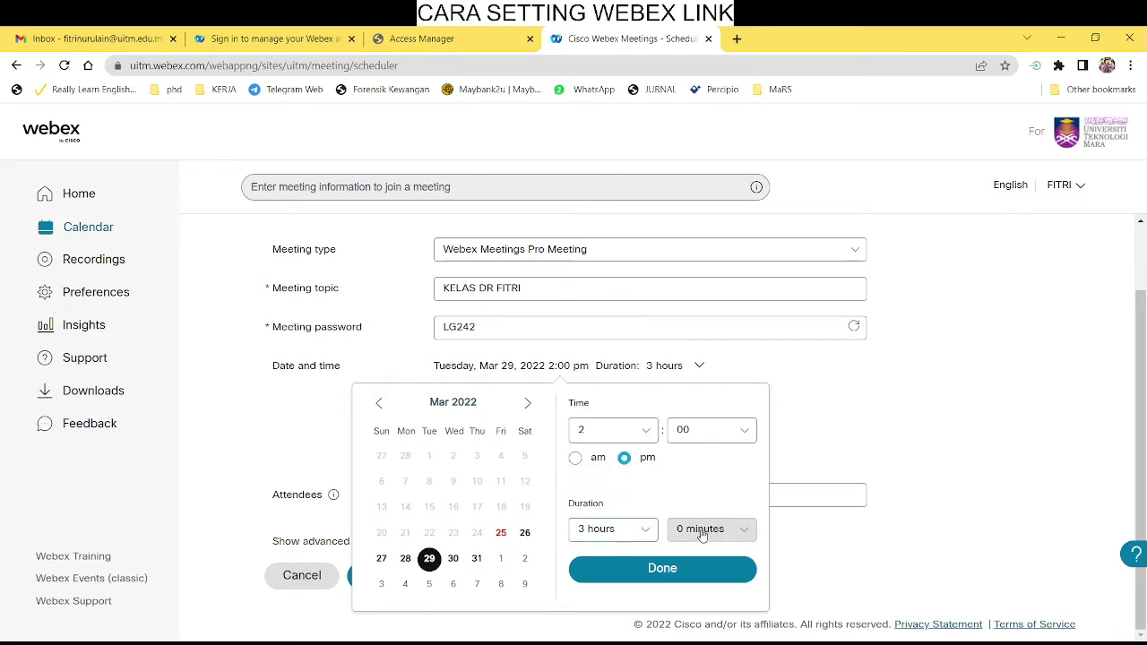
left_click(655, 578)
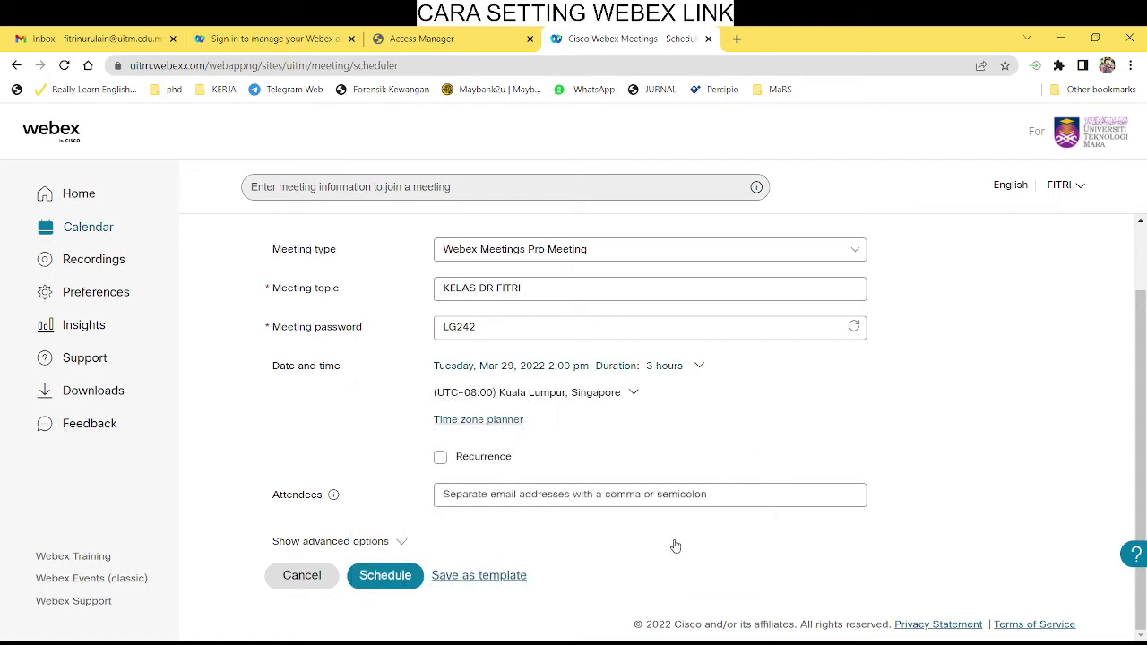
left_click(439, 458)
Add Monday, Wednesday, Thursday and Friday to the weekly Tuesday recurrence, keeping no end date
scroll(778, 471, "down", 2)
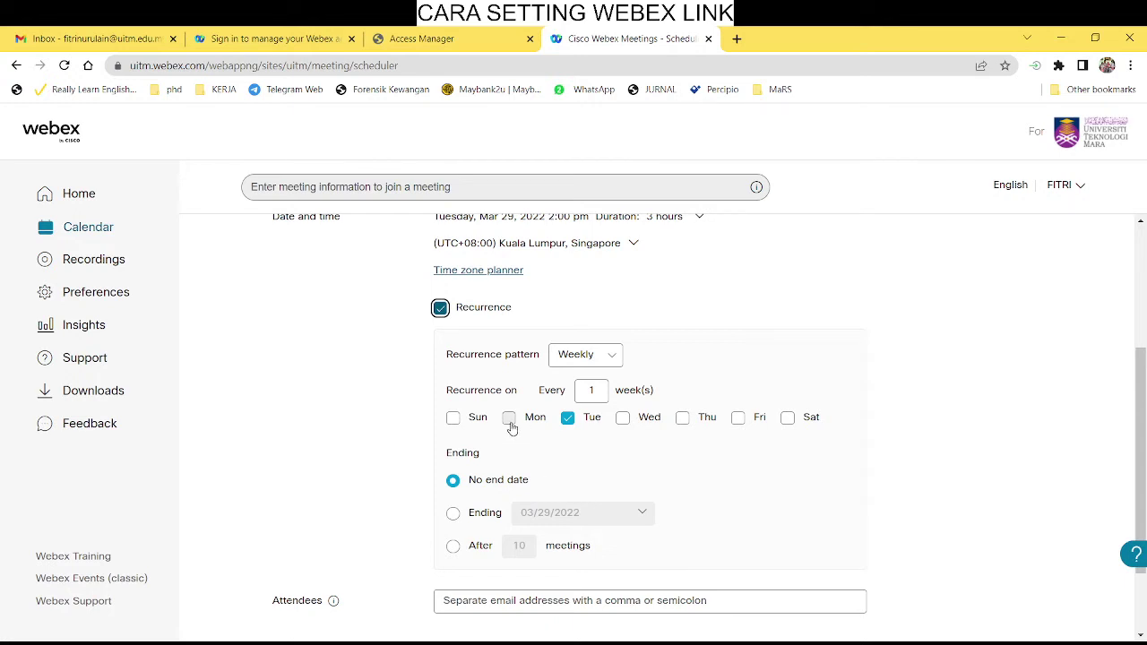
left_click(510, 423)
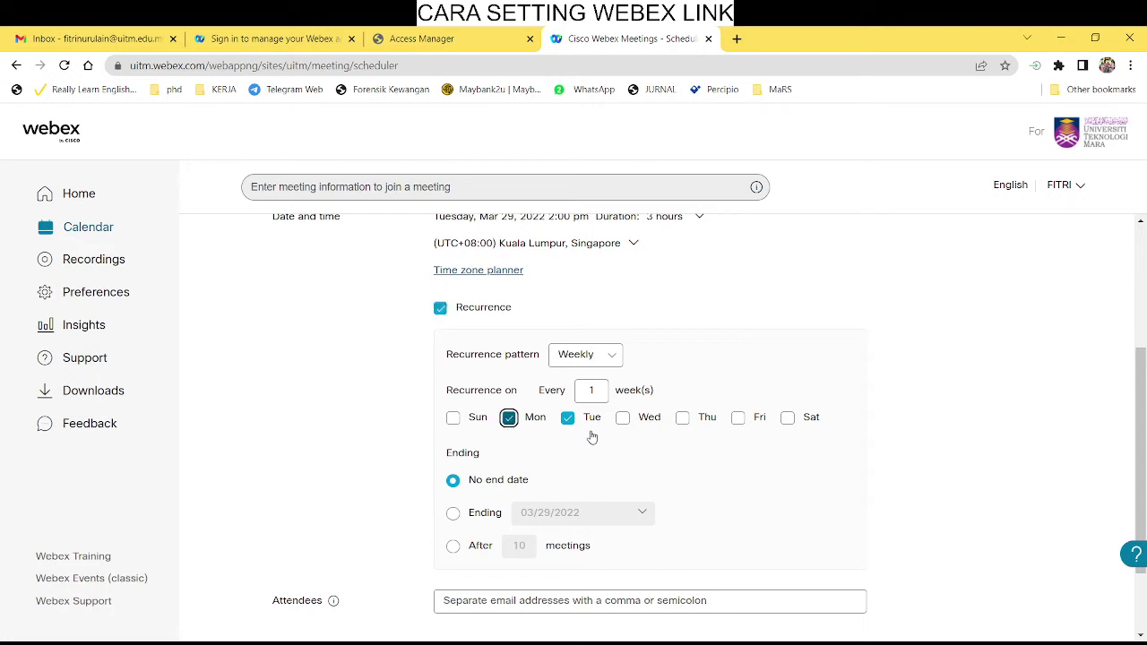
left_click(643, 427)
left_click(684, 427)
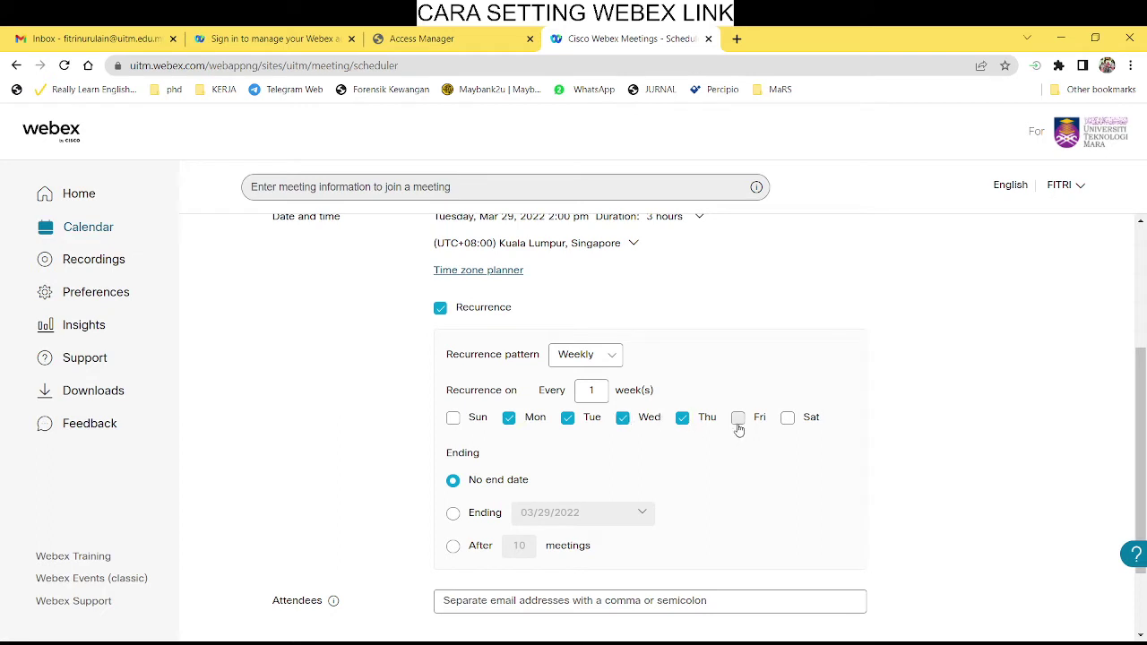
left_click(740, 427)
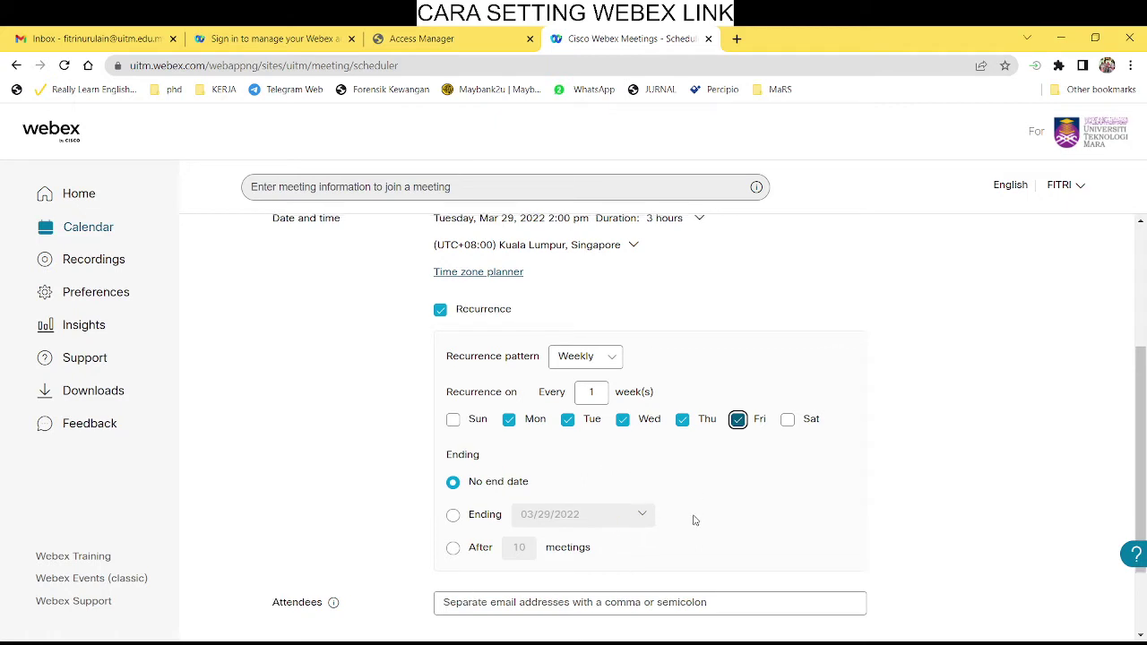
scroll(694, 524, "up", 1)
scroll(717, 520, "up", 1)
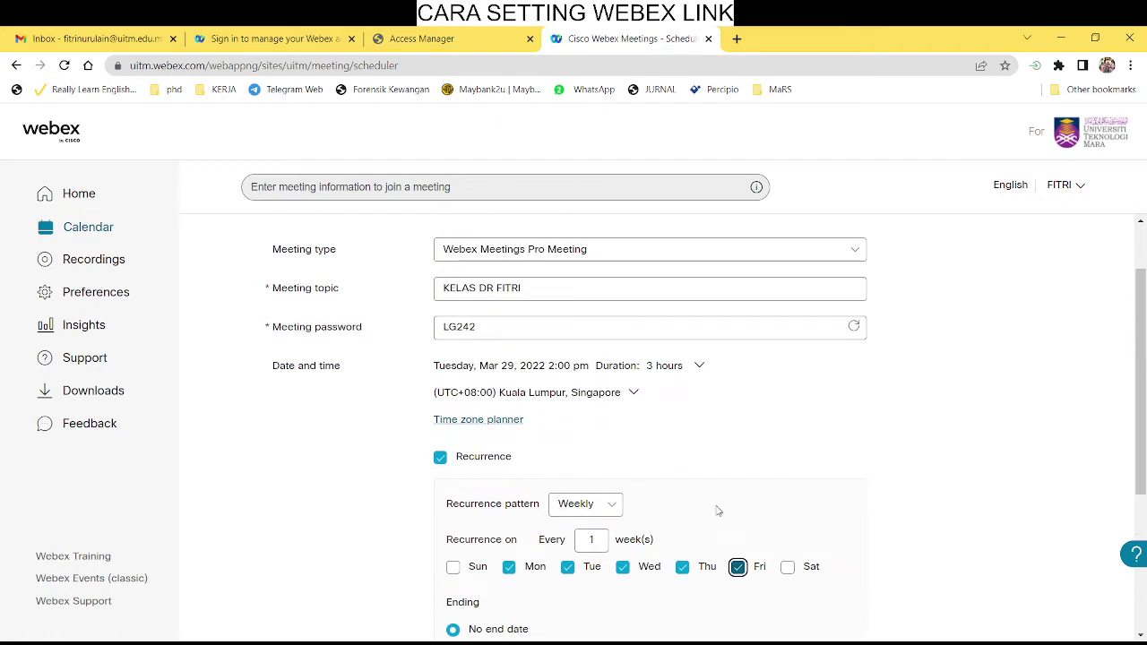
Change the meeting start to 8:00 am and its duration to 9 hours
left_click(692, 379)
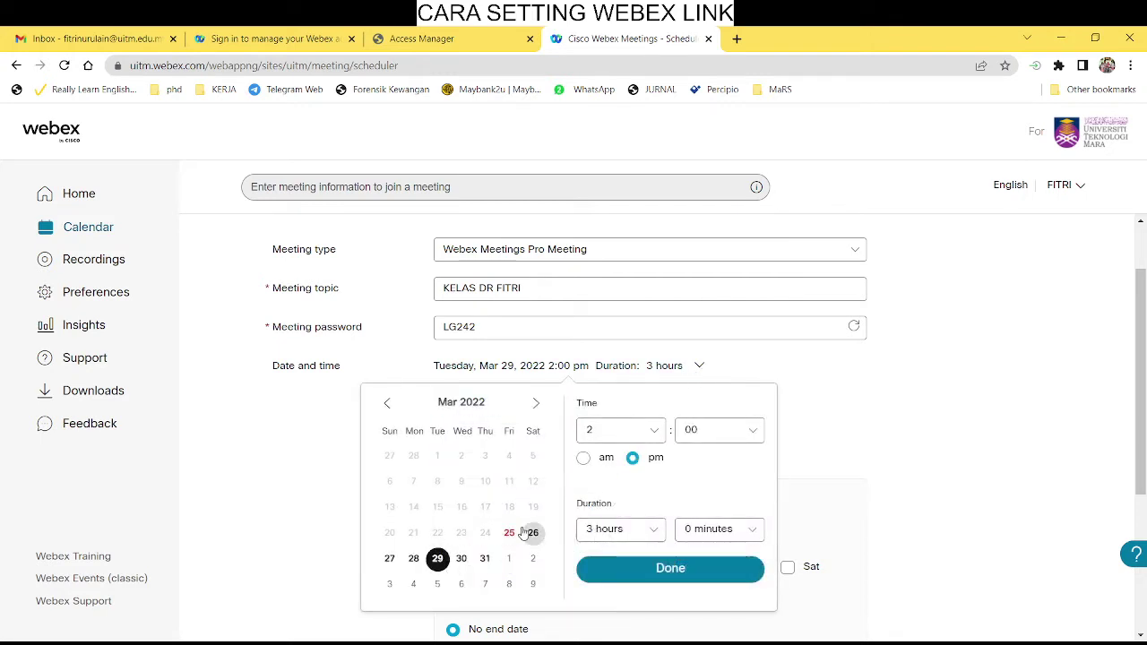
left_click(583, 458)
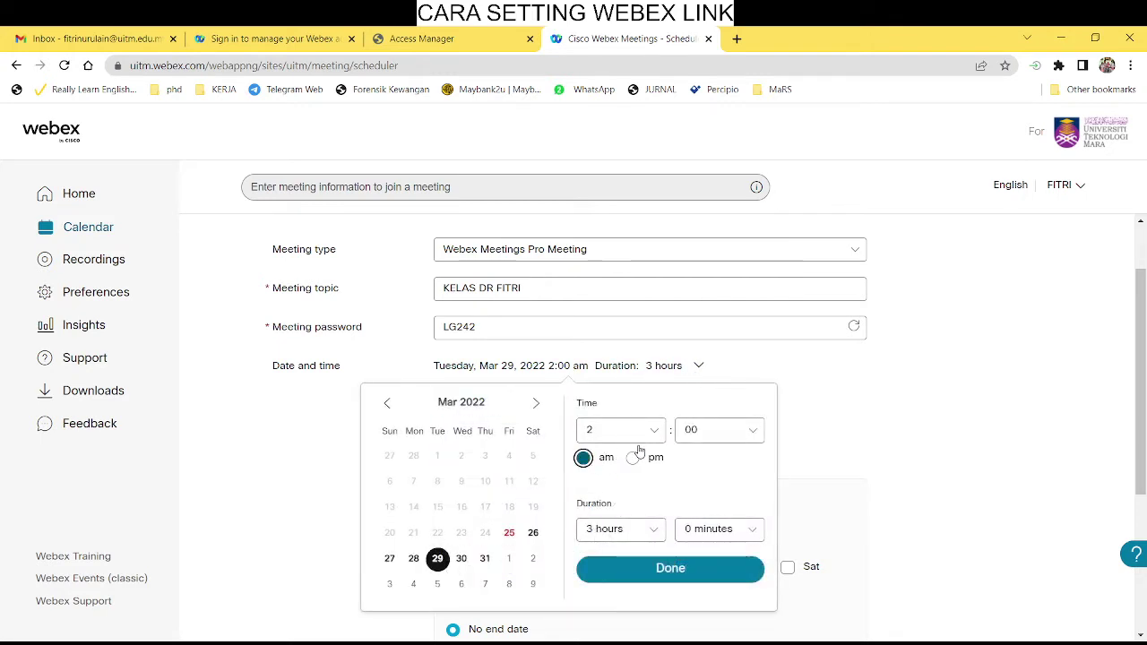
left_click(654, 440)
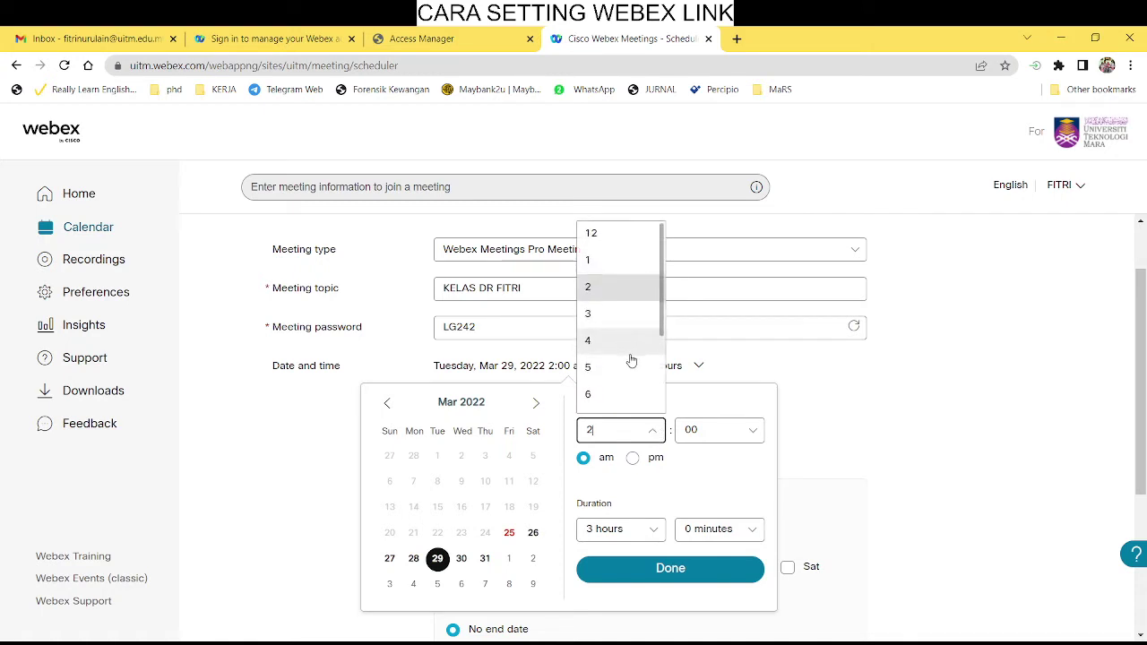
scroll(631, 361, "down", 2)
left_click(620, 320)
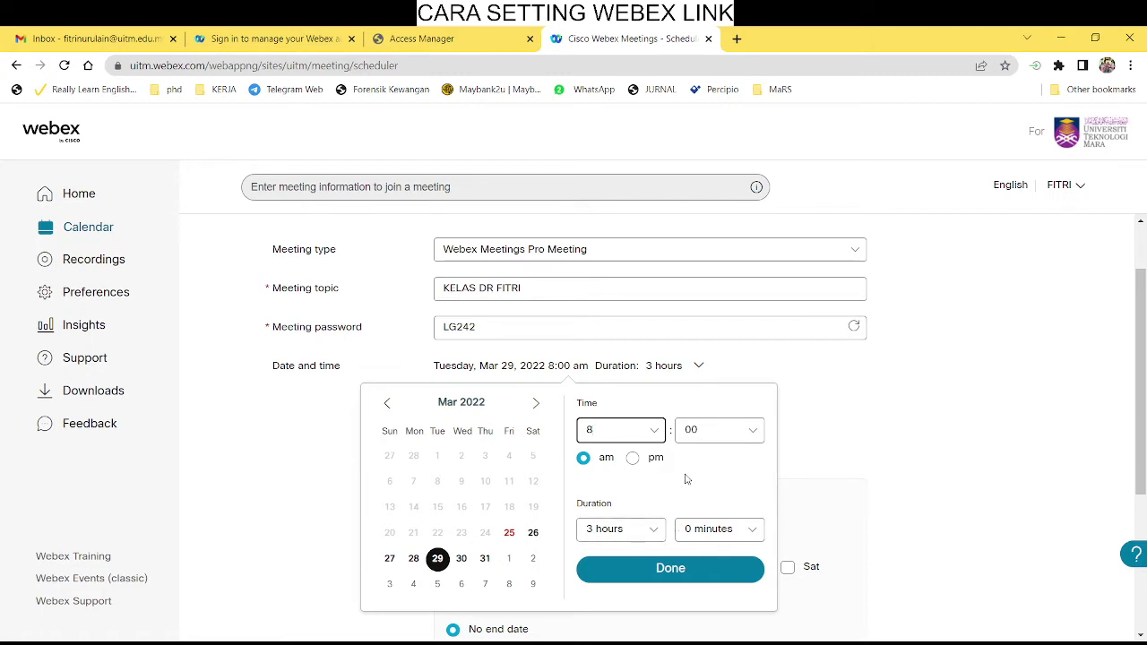
left_click(651, 530)
scroll(627, 493, "down", 2)
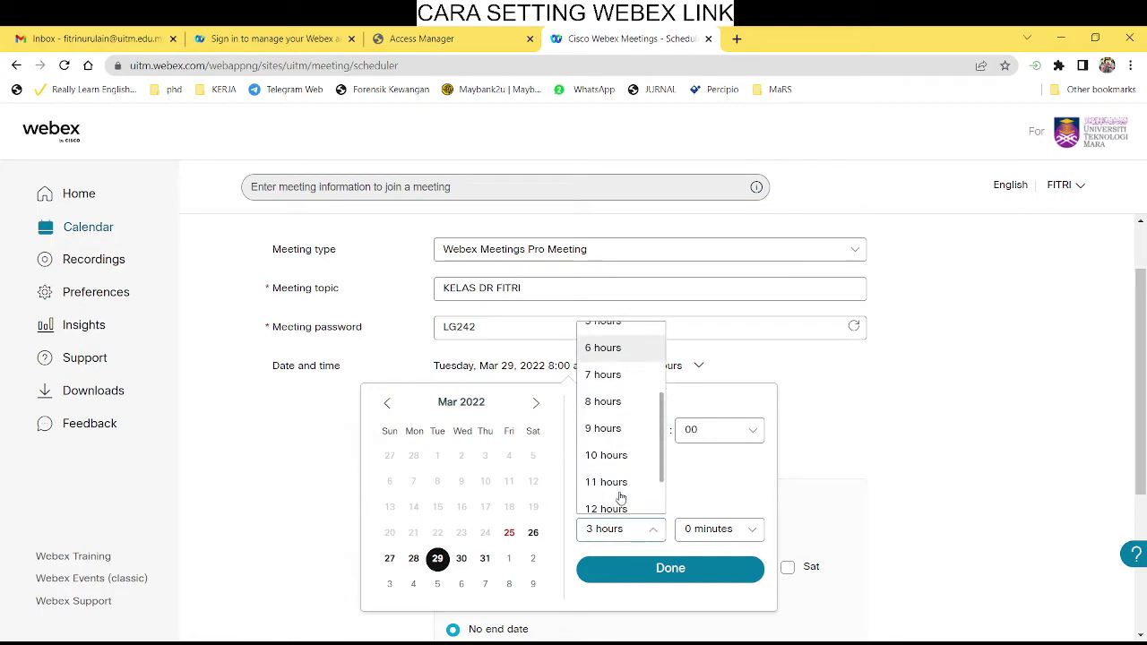
left_click(613, 429)
left_click(704, 582)
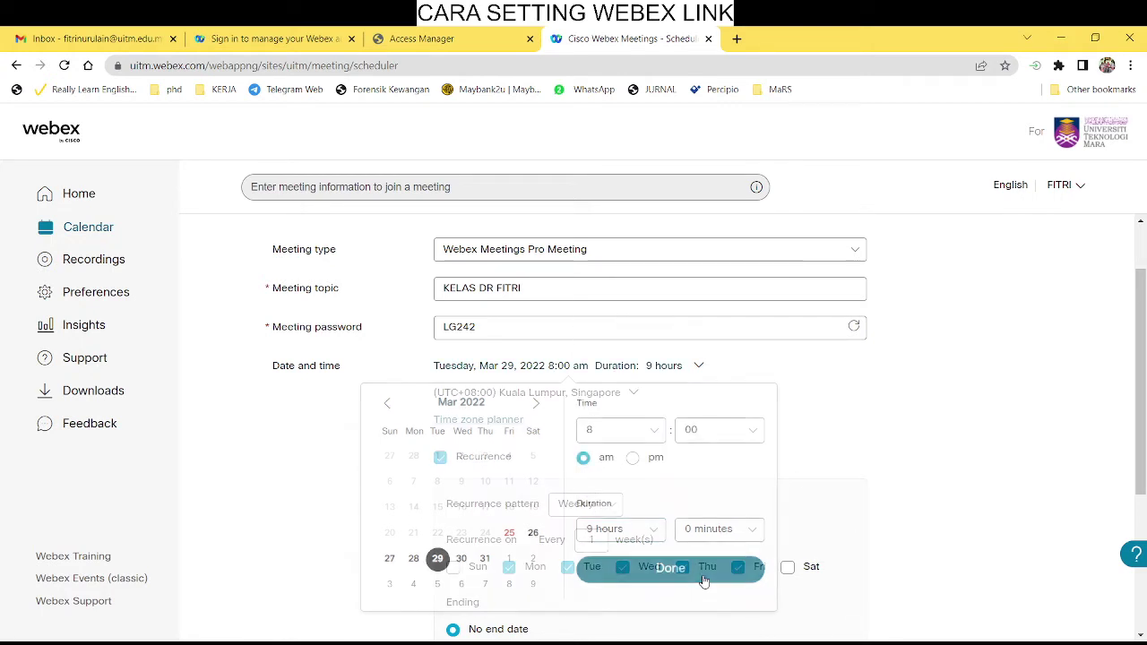
scroll(779, 484, "down", 2)
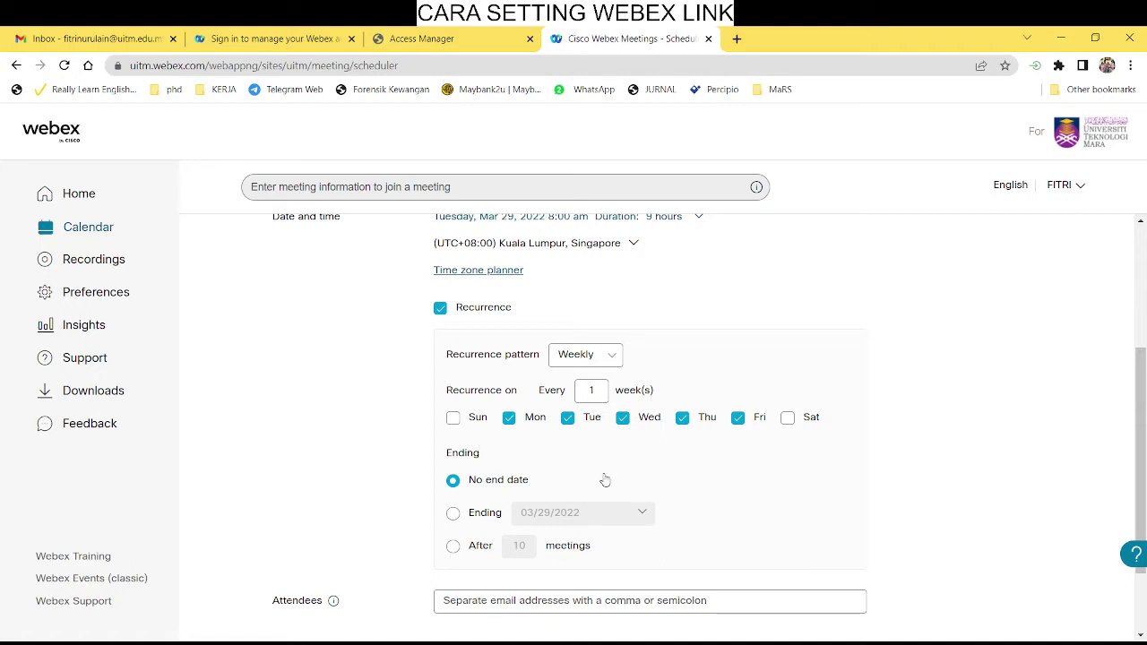
Drop Thursday and Friday from the recurrence and cut the duration to 3 hours
left_click(683, 419)
left_click(737, 418)
scroll(681, 389, "up", 5)
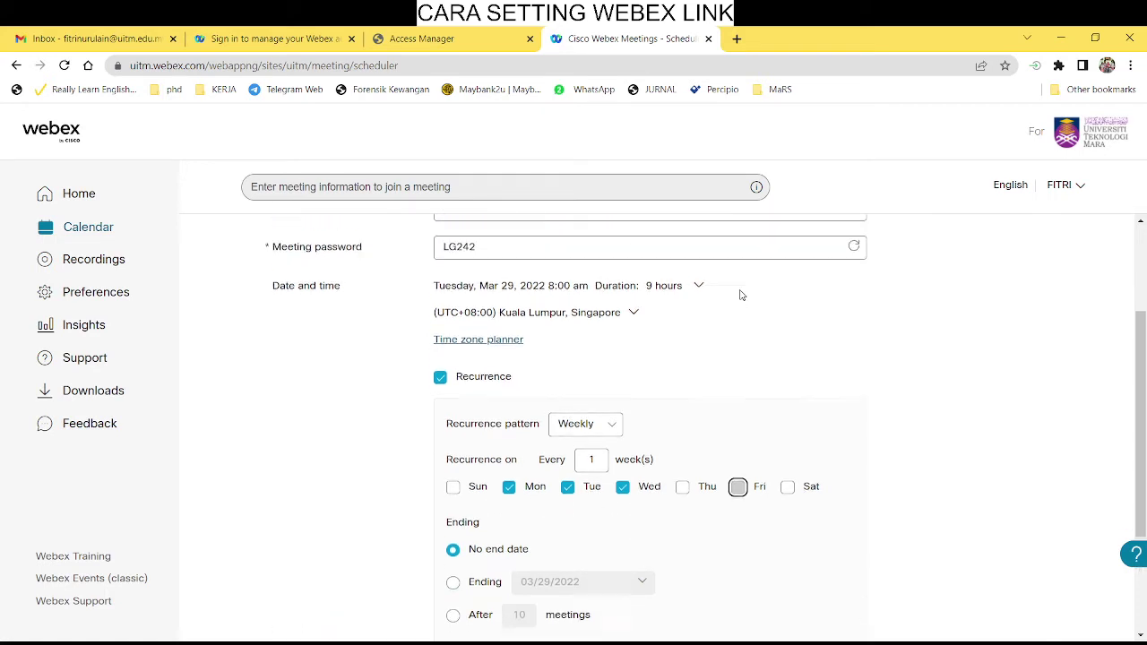
left_click(692, 442)
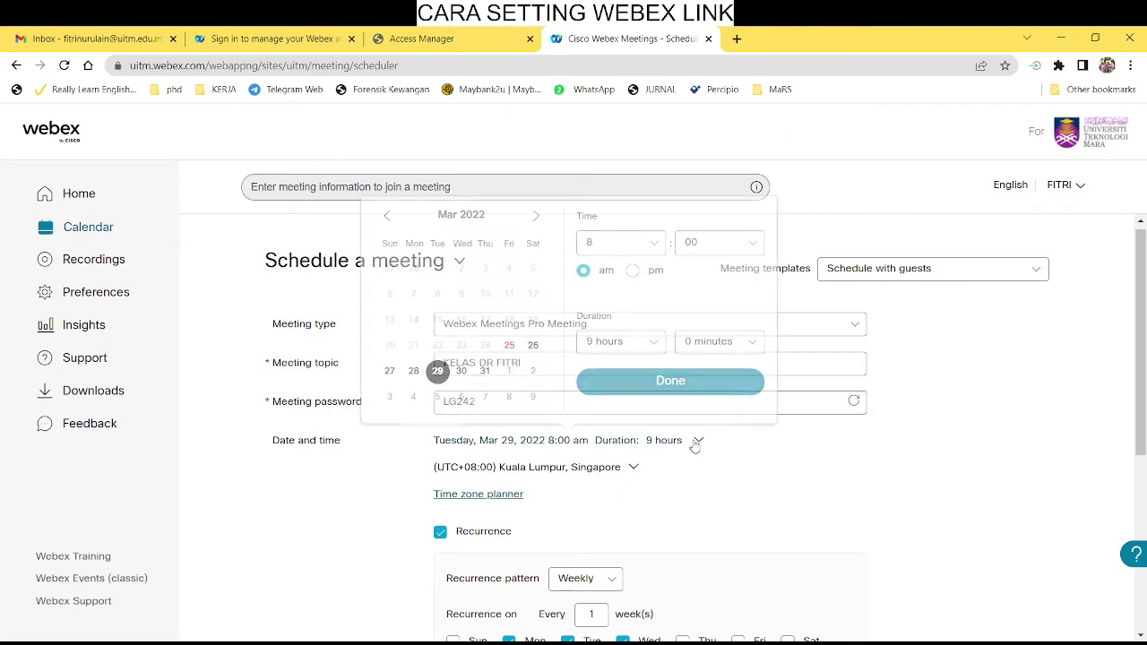
left_click(659, 344)
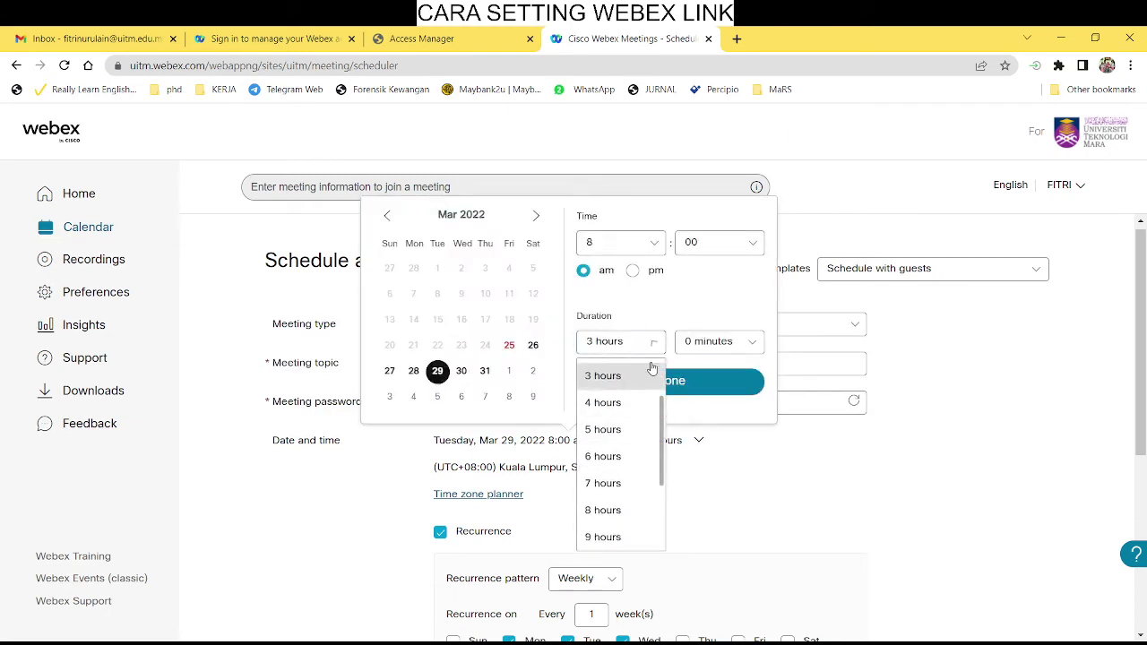
left_click(646, 375)
left_click(673, 387)
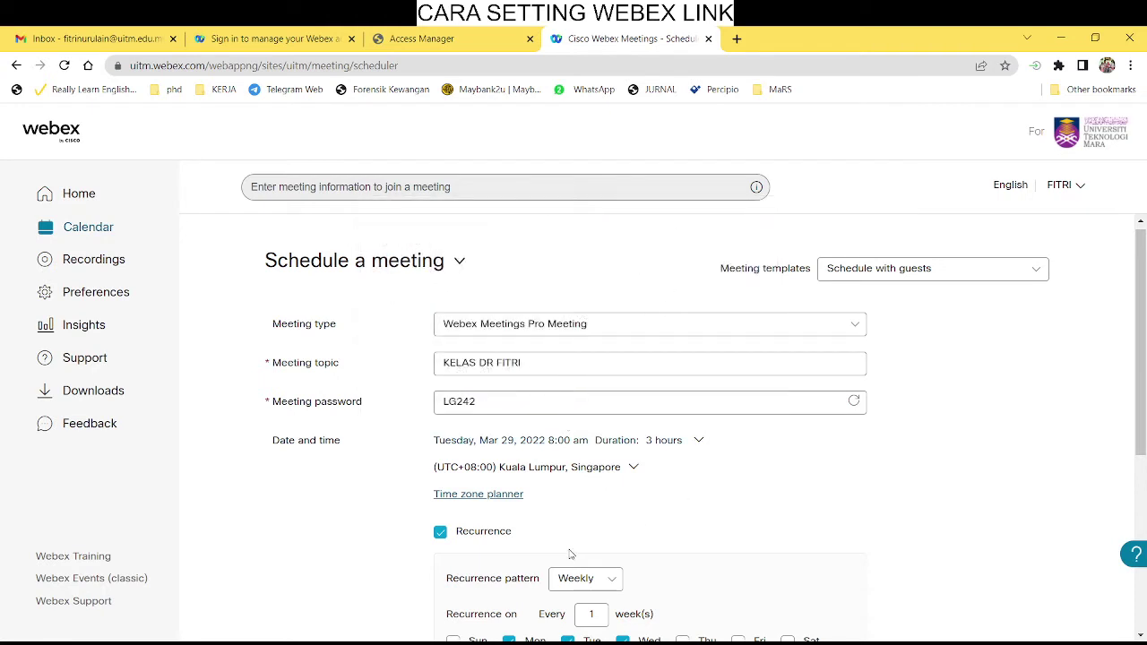
scroll(570, 554, "down", 1)
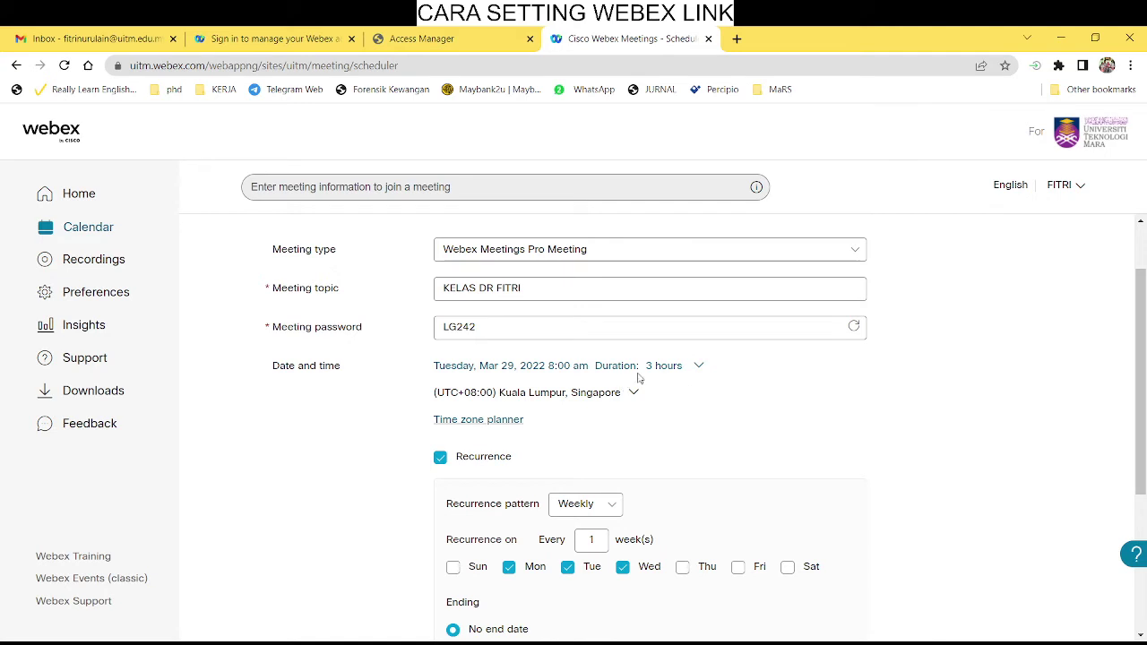
scroll(643, 444, "down", 1)
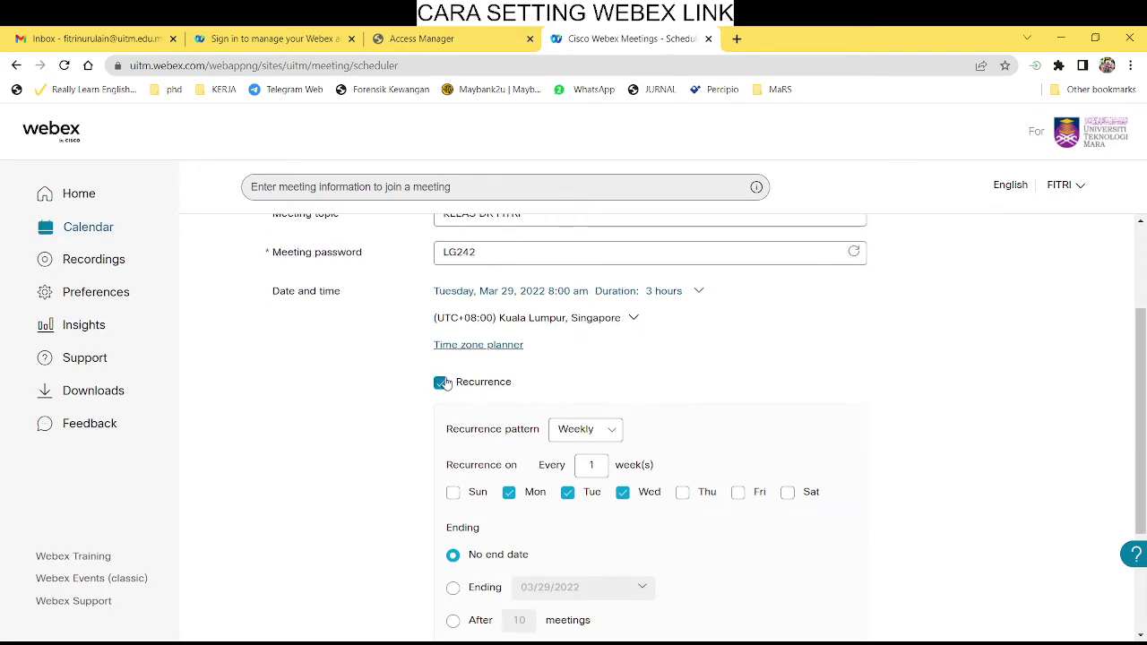
scroll(626, 453, "down", 1)
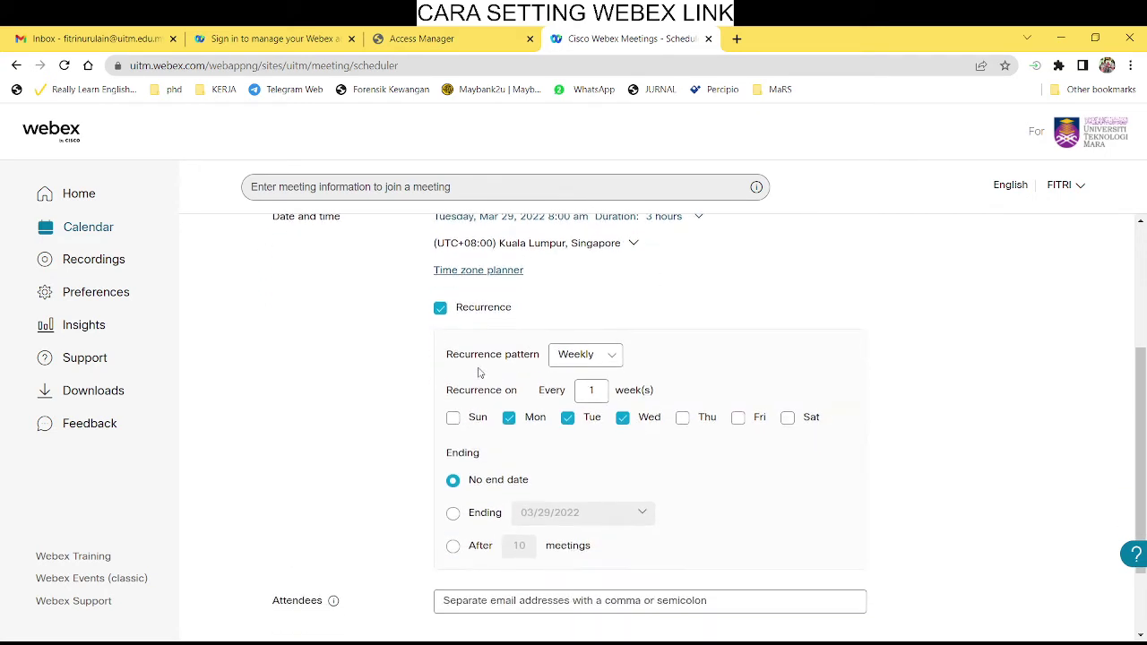
left_click(613, 361)
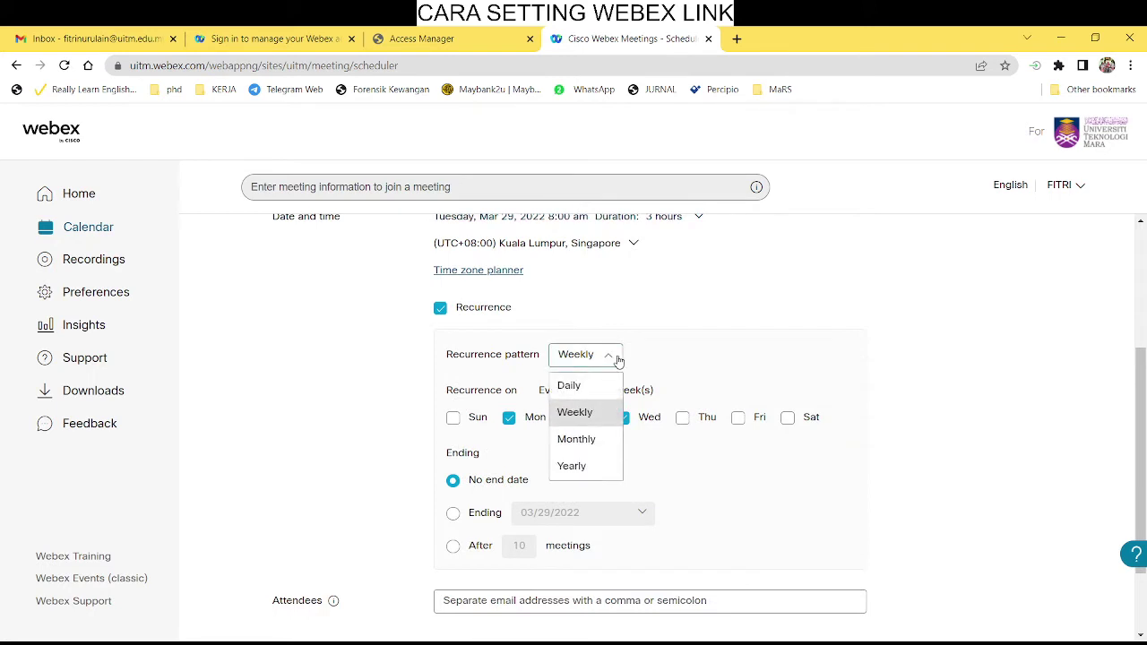
left_click(588, 414)
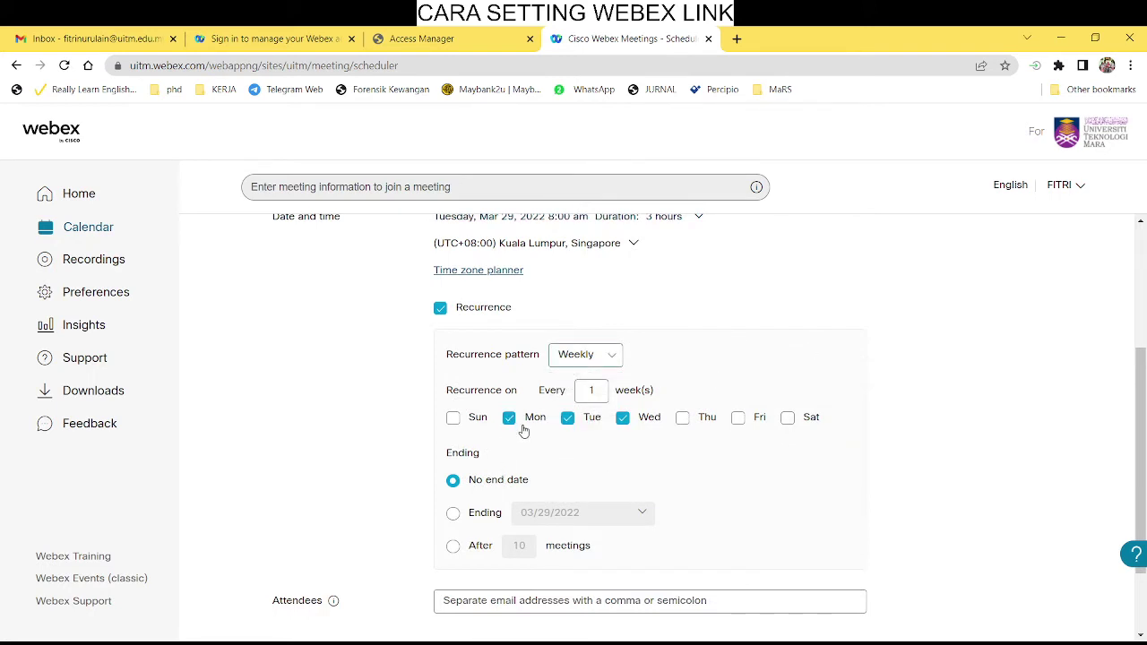
scroll(528, 470, "down", 1)
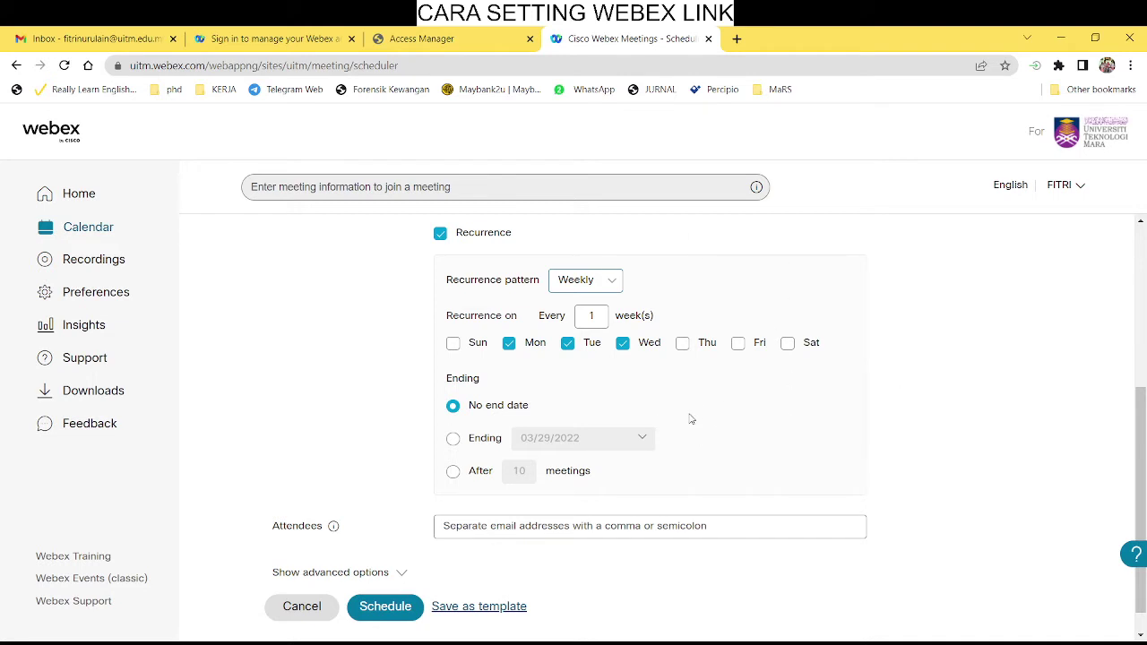
scroll(692, 428, "down", 1)
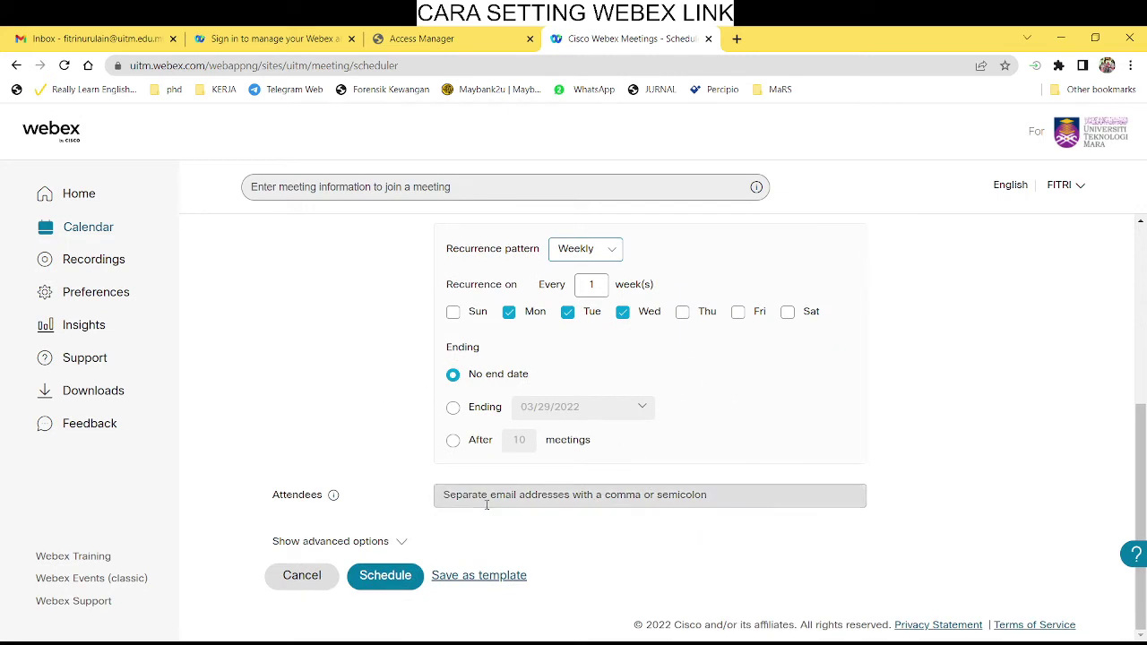
mouse_move(332, 494)
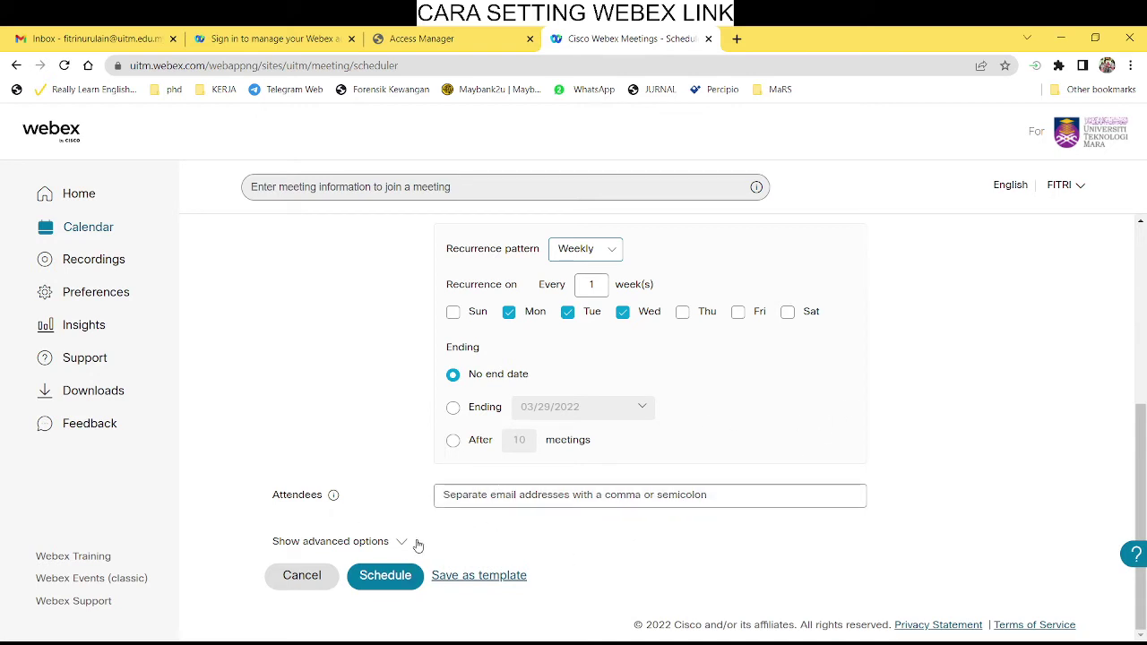
Expand the advanced and scheduling options down to the Unlocked meetings guest settings
left_click(406, 542)
scroll(461, 528, "down", 3)
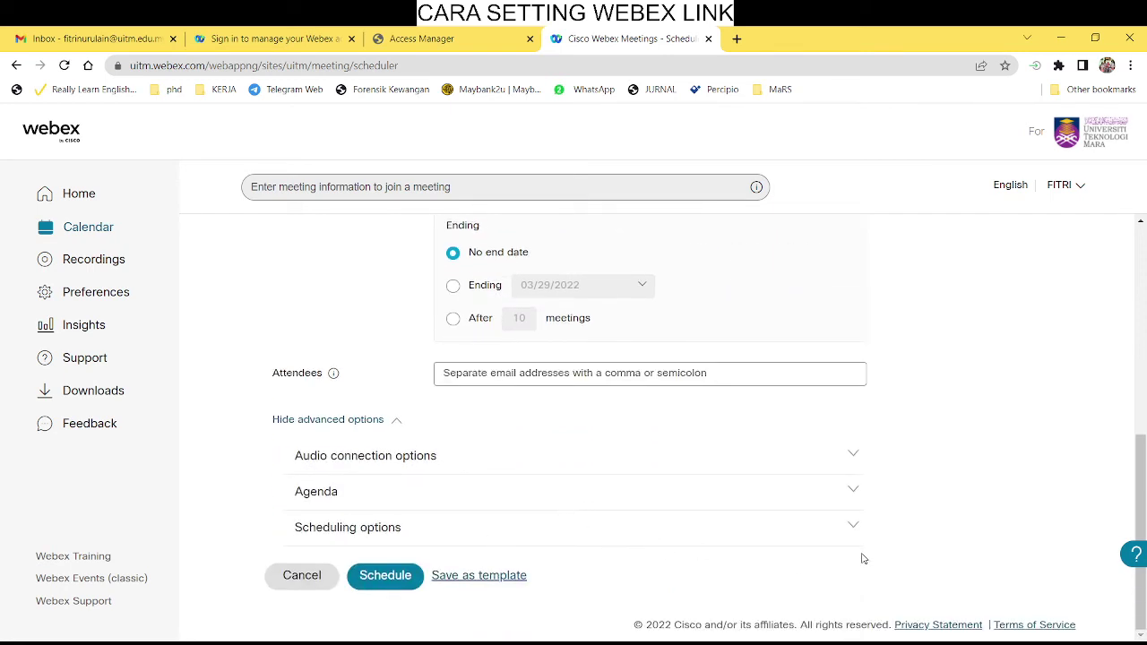
left_click(852, 527)
scroll(532, 499, "down", 5)
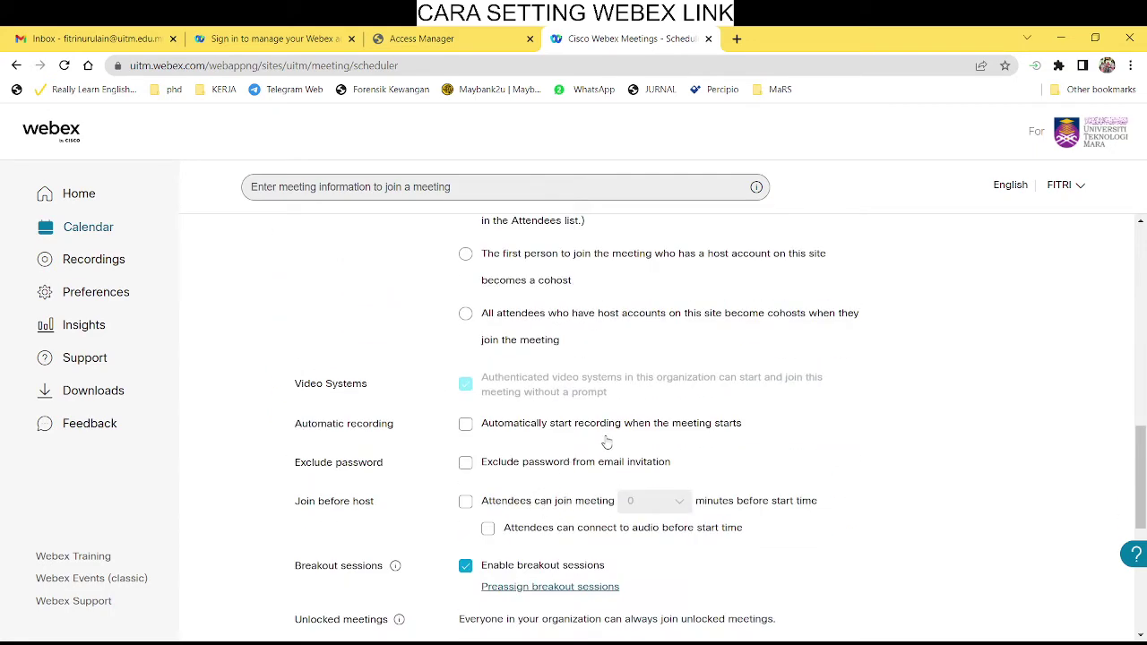
scroll(793, 508, "down", 1)
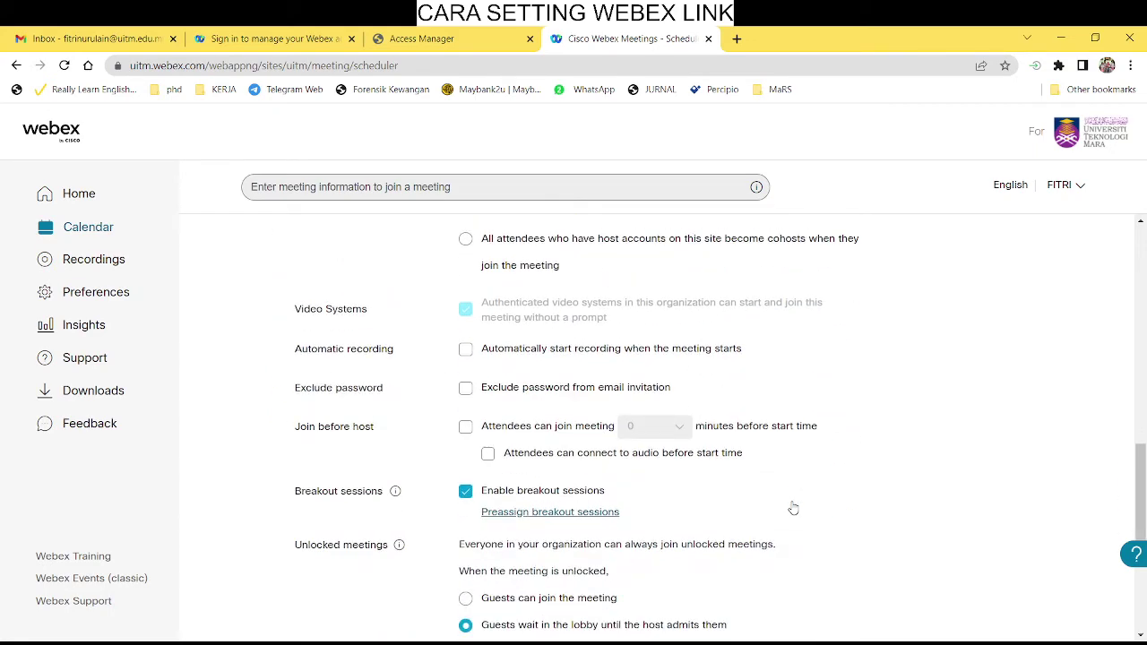
scroll(687, 487, "down", 2)
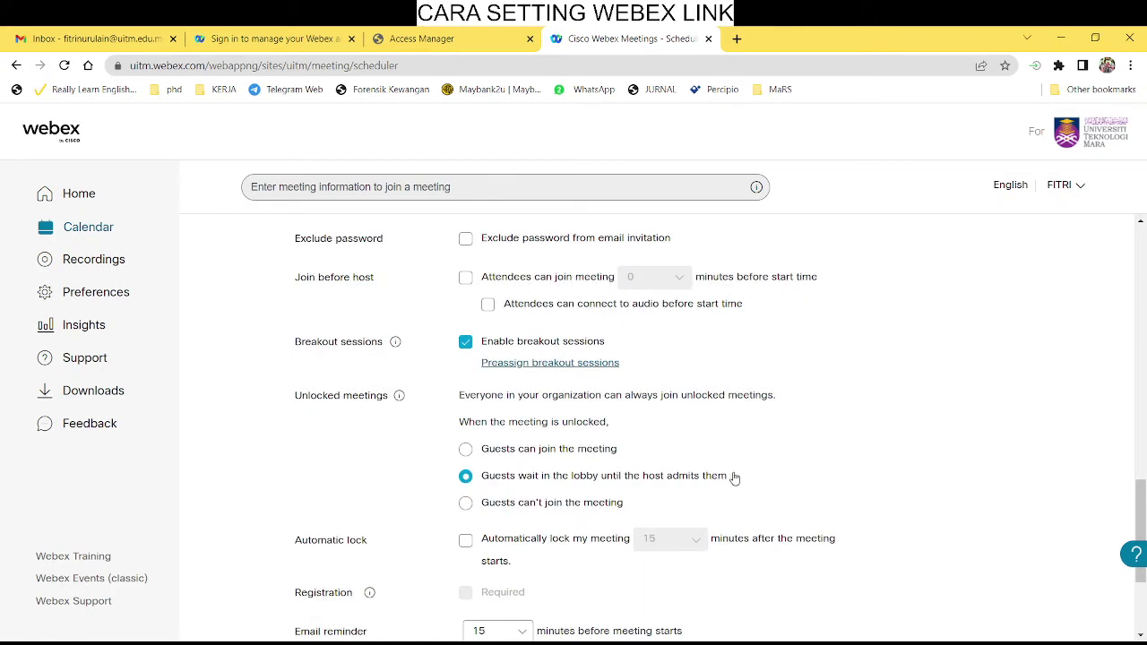
left_click(467, 448)
scroll(877, 483, "down", 1)
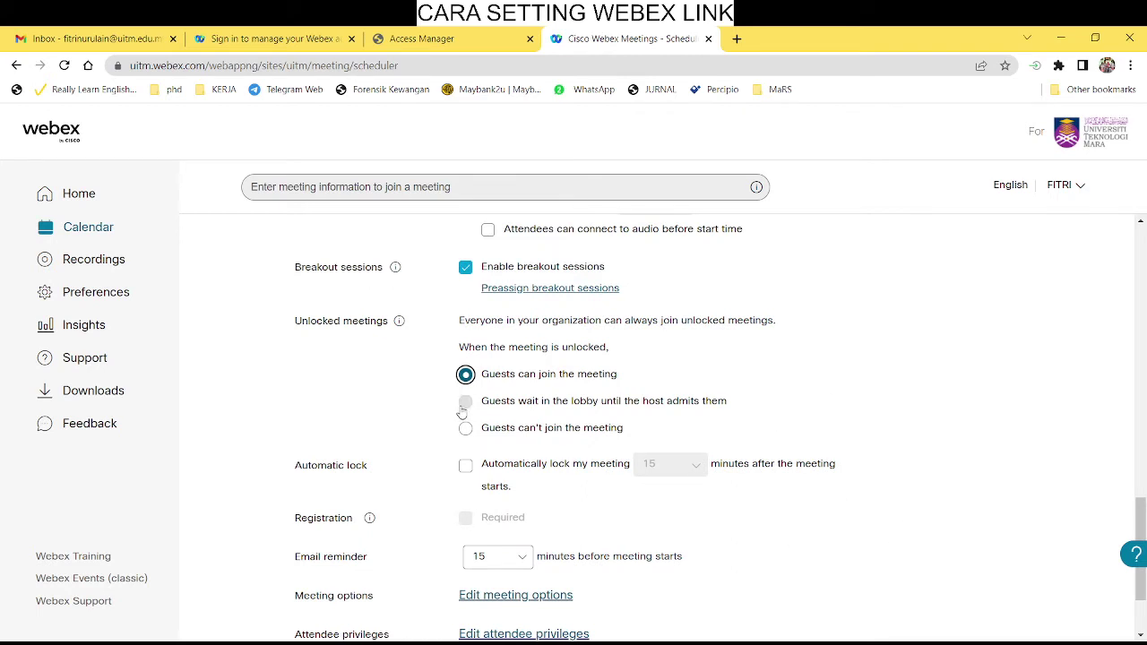
left_click(464, 403)
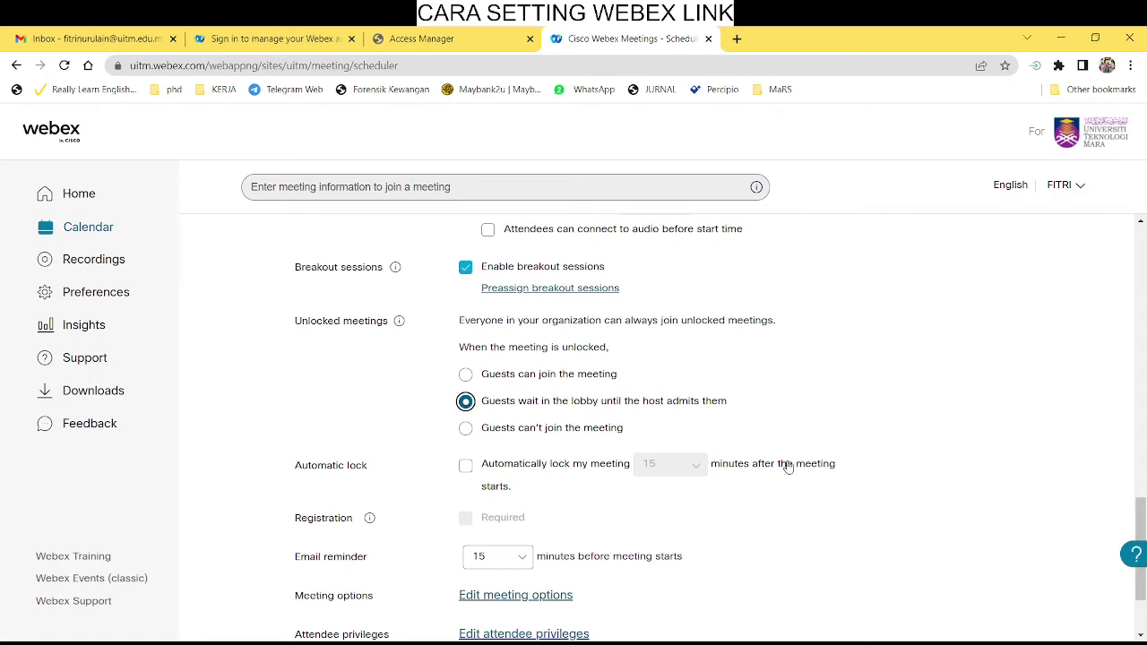
left_click(466, 374)
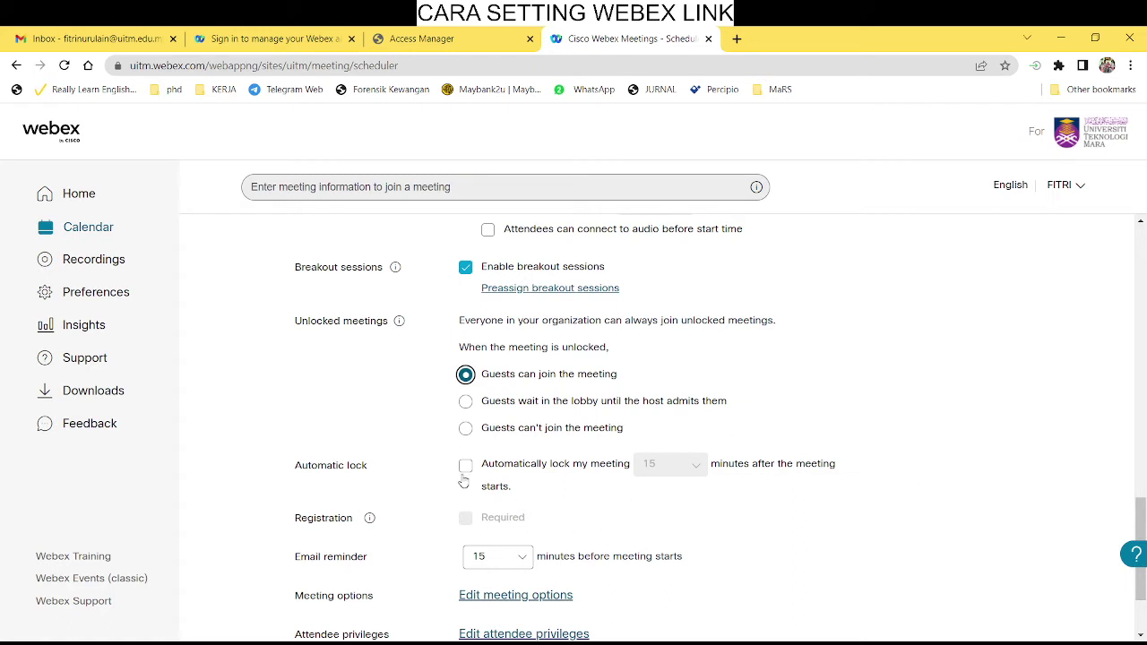
scroll(732, 506, "down", 1)
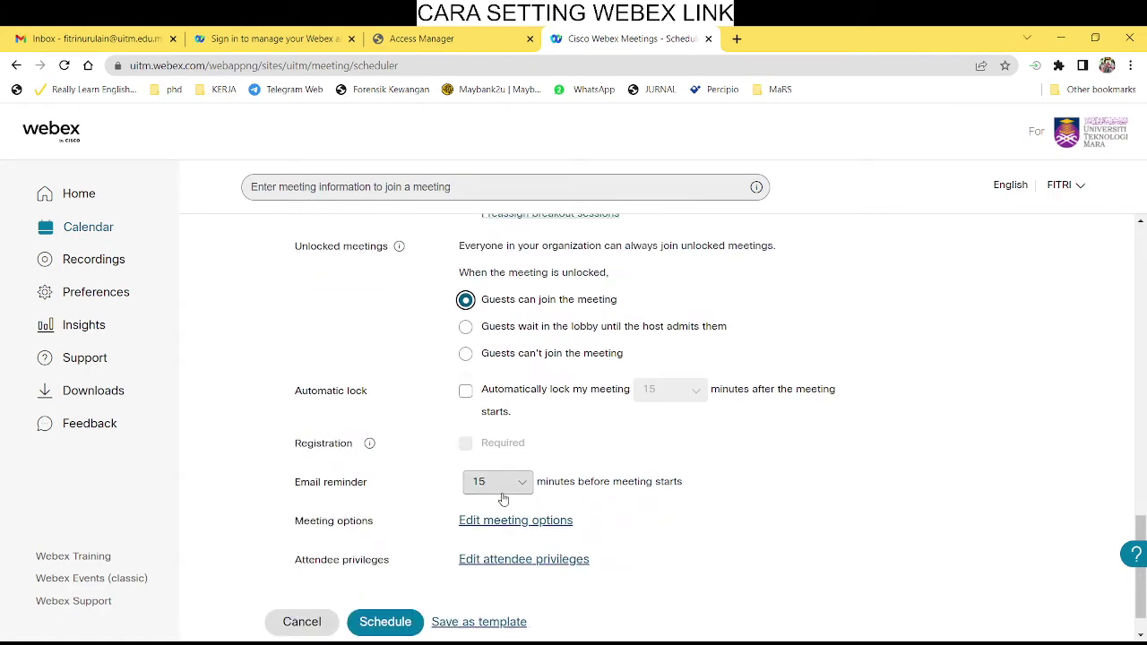
scroll(527, 500, "down", 1)
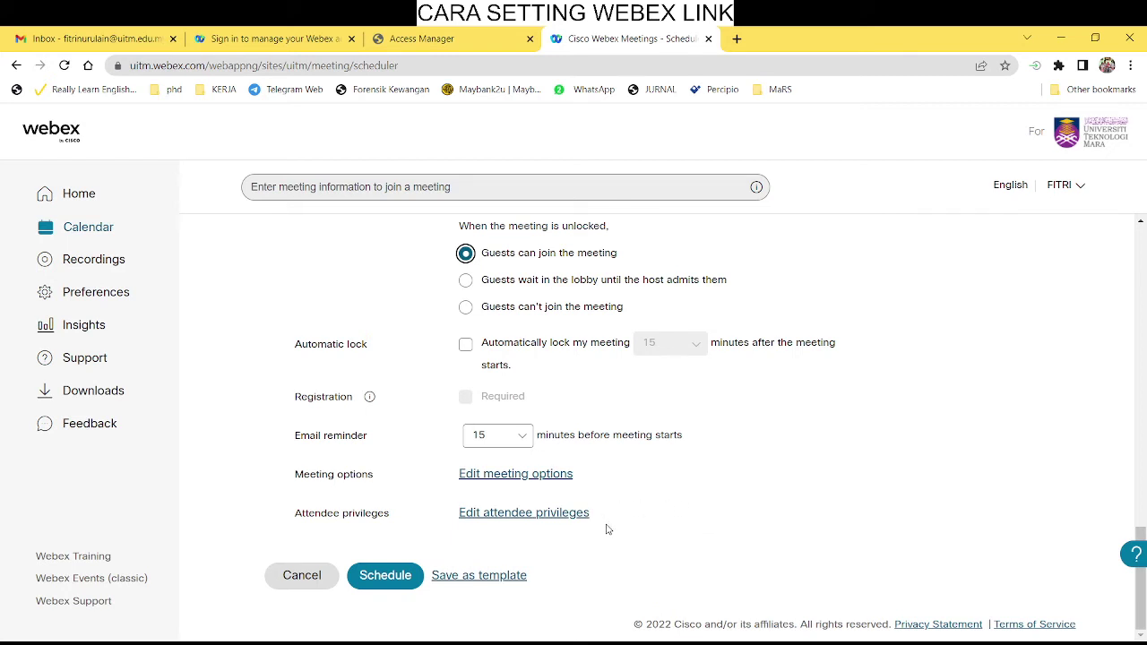
left_click(555, 513)
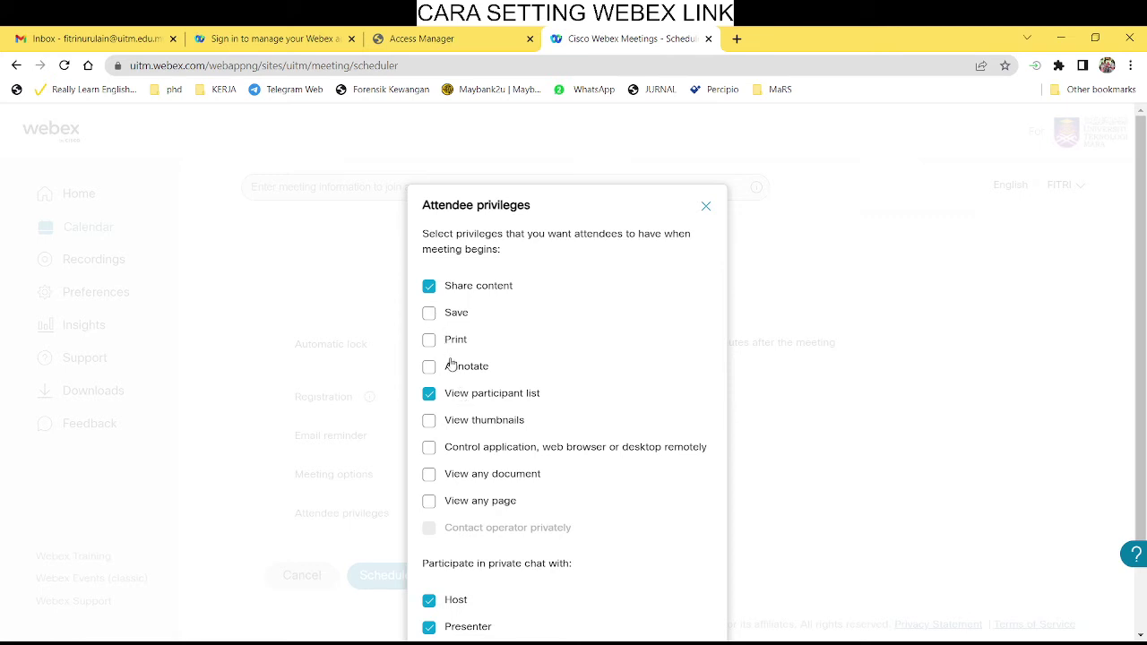
scroll(510, 514, "down", 2)
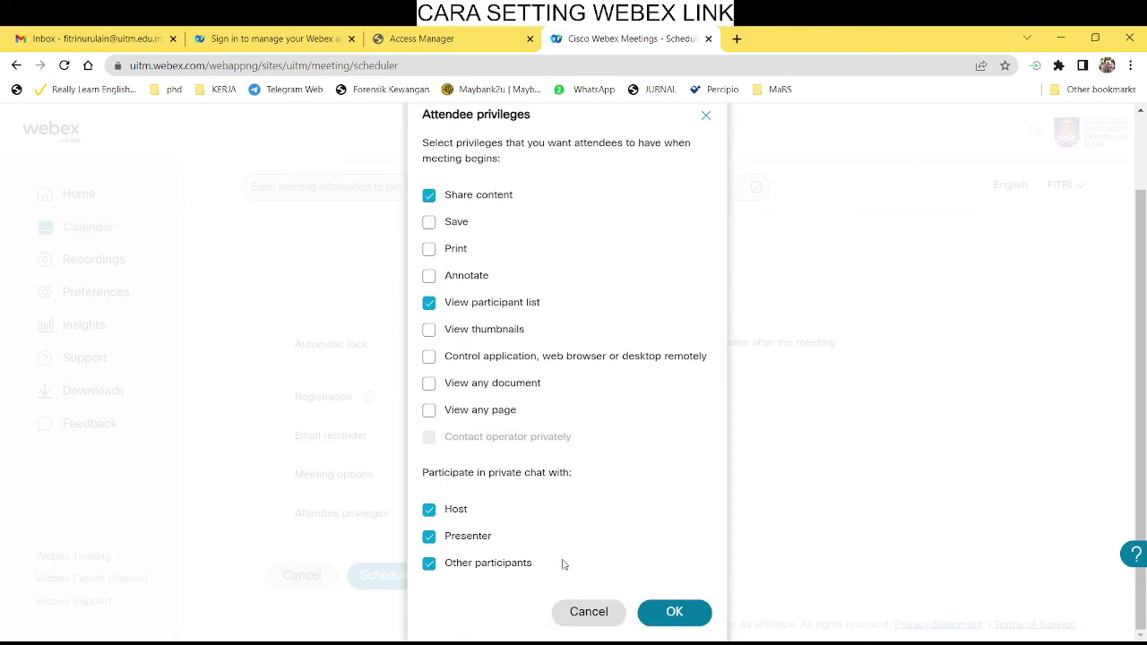
scroll(516, 493, "up", 2)
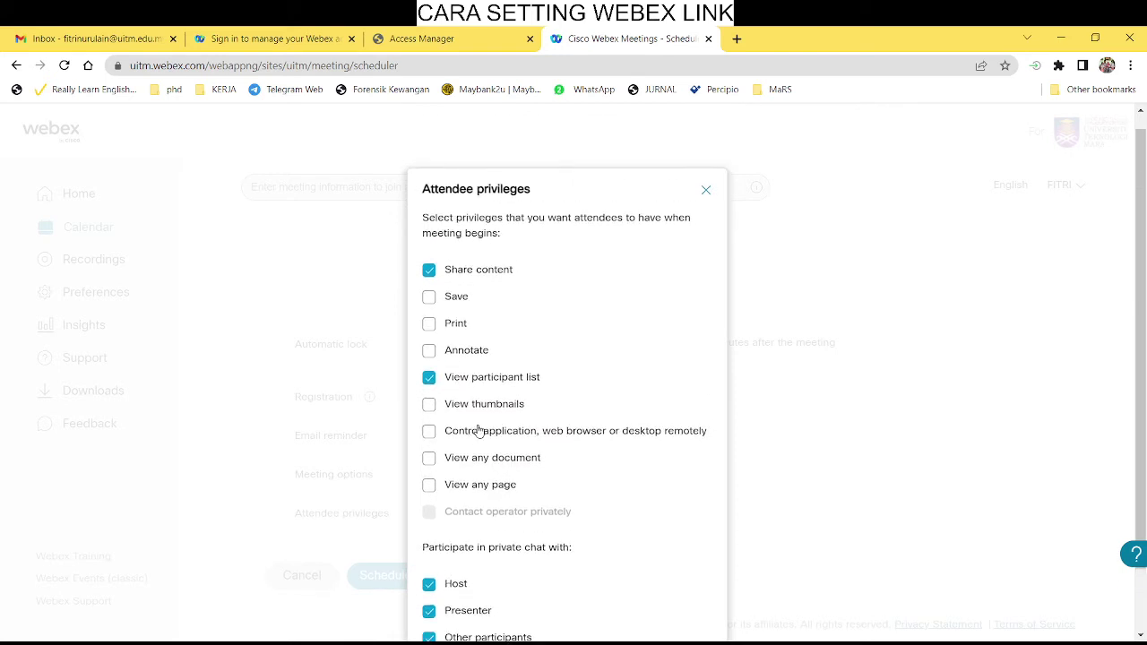
left_click(428, 273)
left_click(428, 274)
scroll(704, 268, "down", 2)
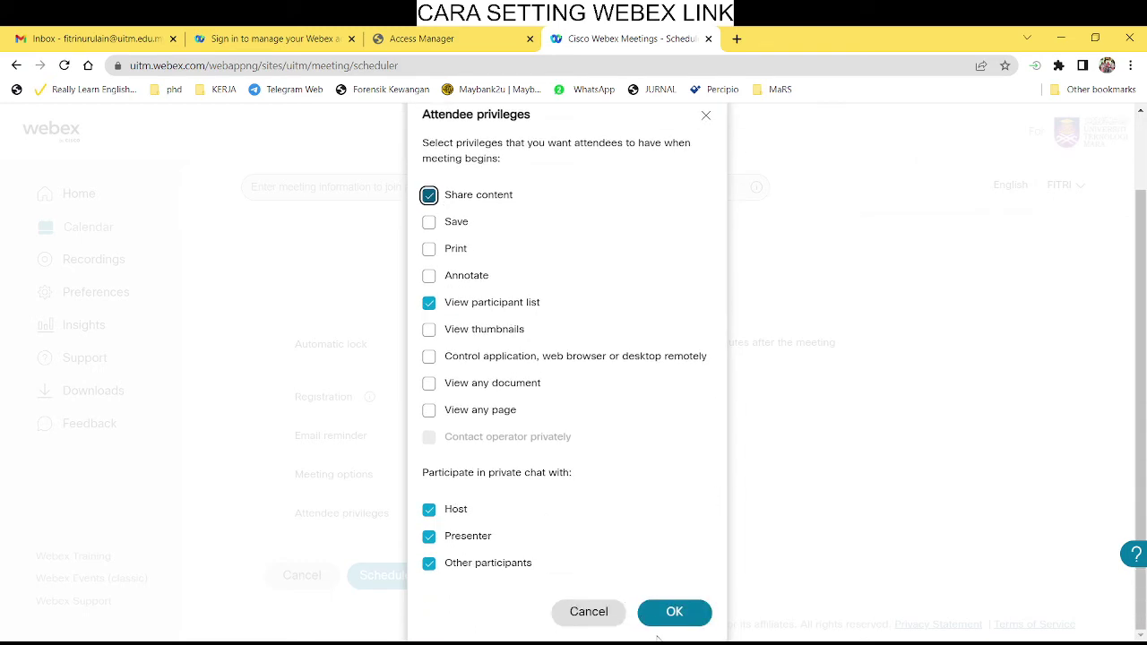
left_click(673, 614)
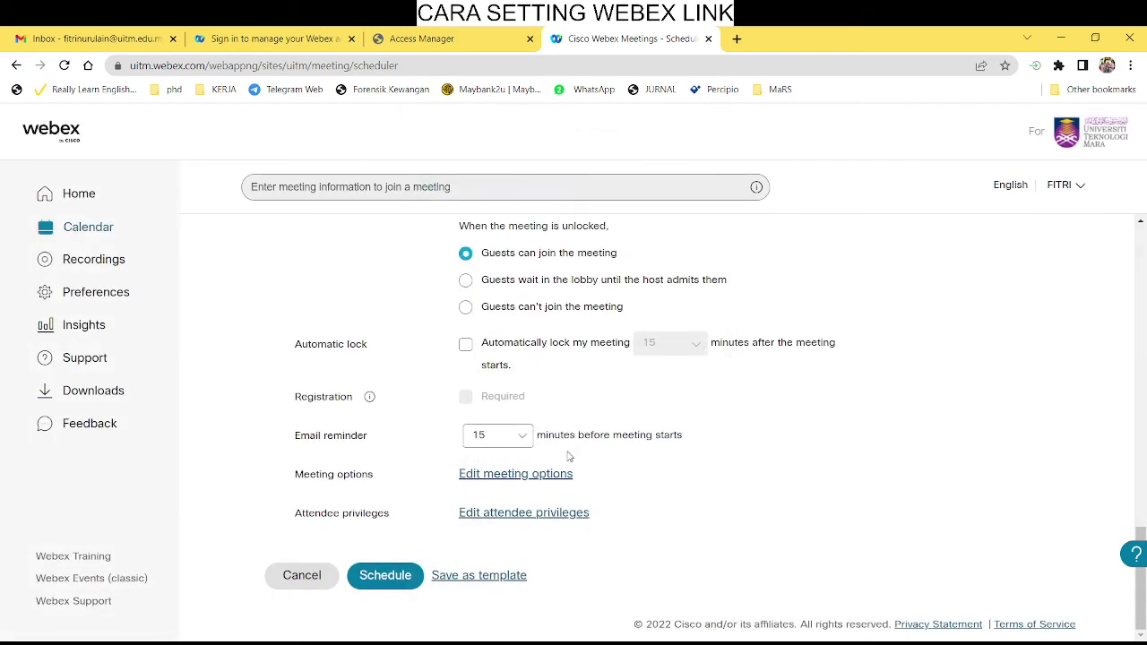
left_click(575, 515)
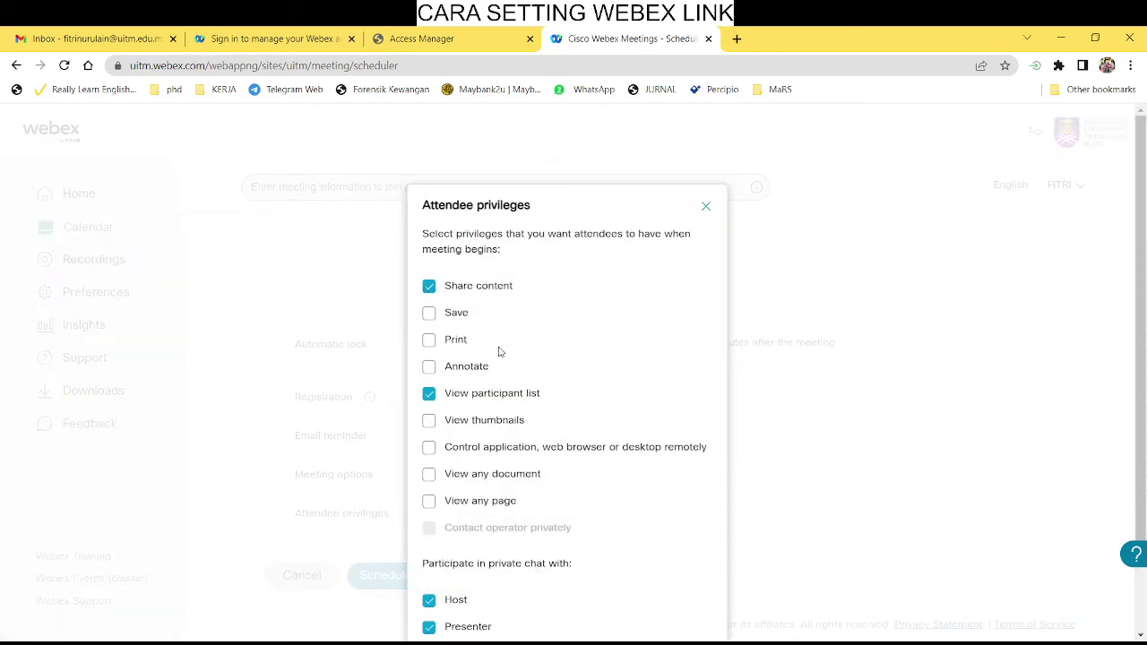
scroll(663, 529, "down", 1)
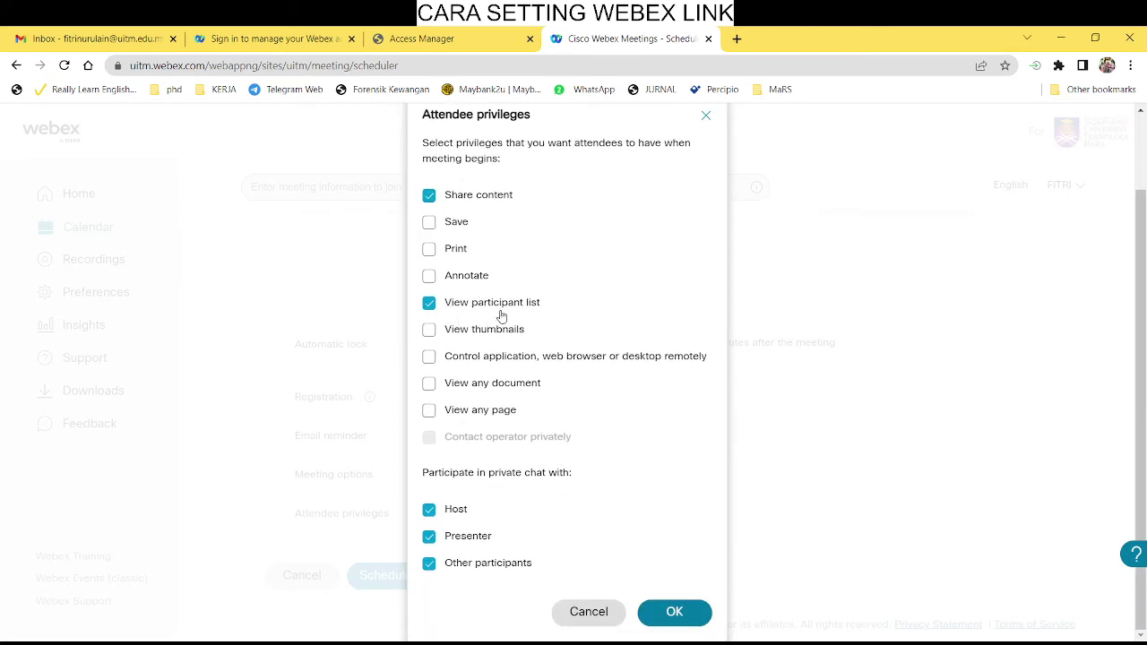
left_click(672, 611)
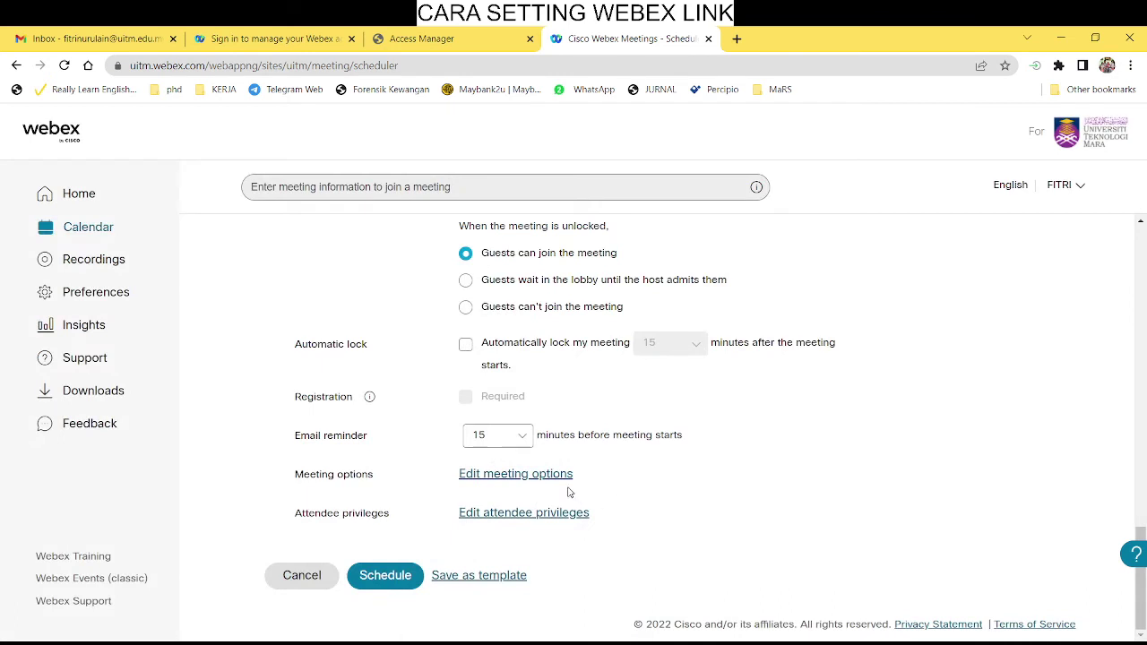
left_click(554, 474)
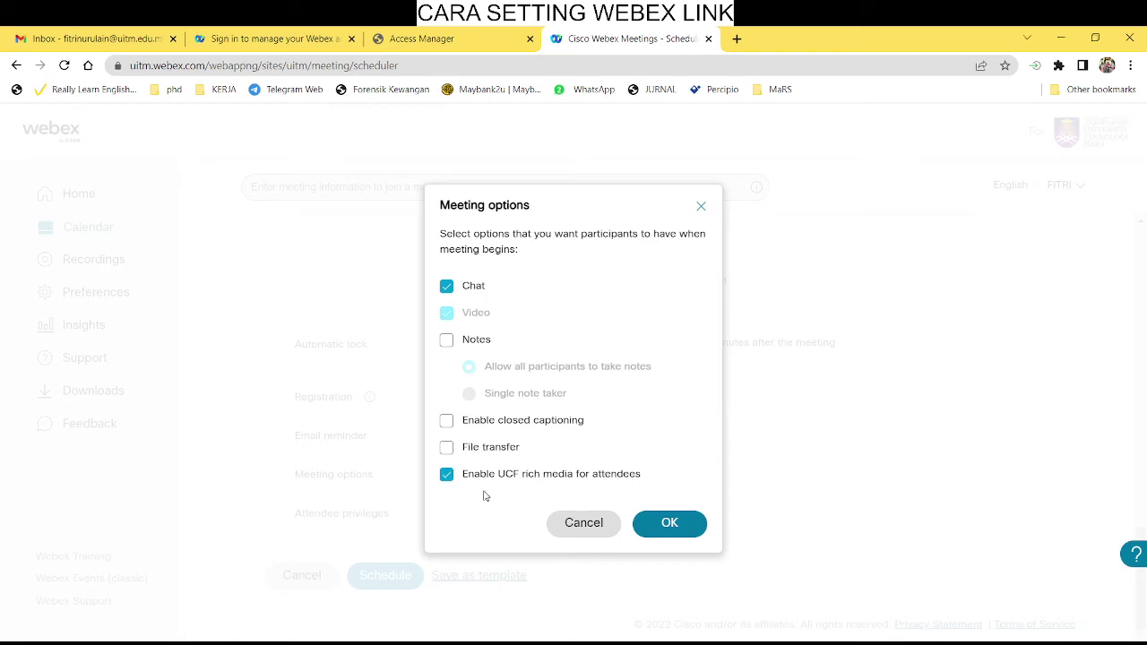
Accept the meeting options unchanged and review the scheduler form
left_click(669, 523)
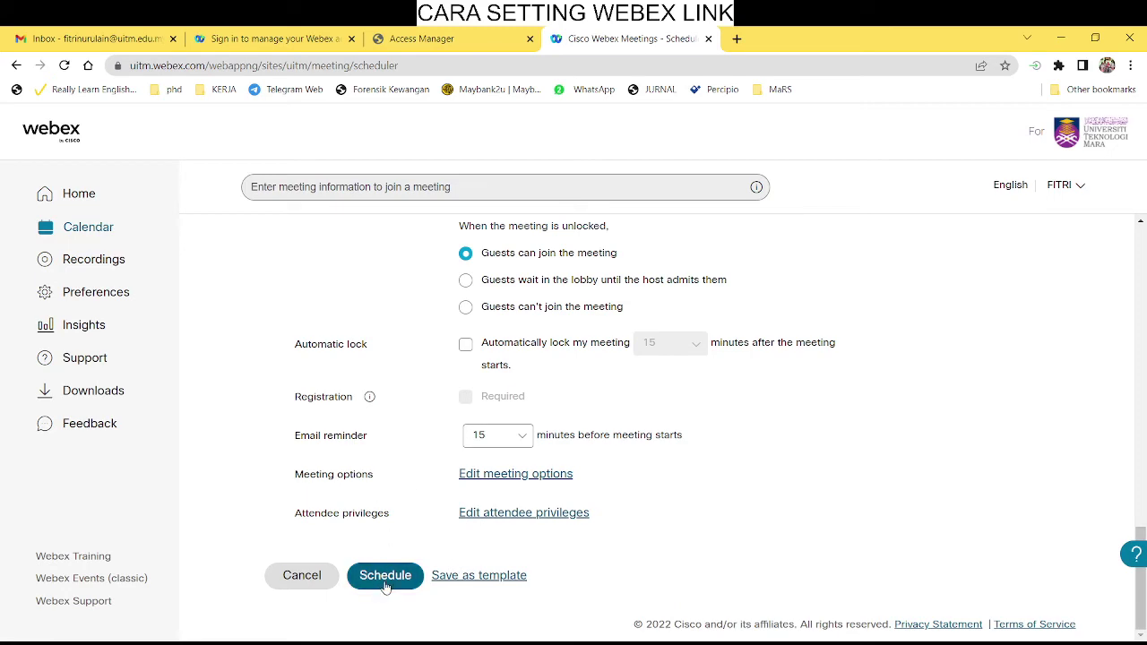
scroll(406, 524, "up", 6)
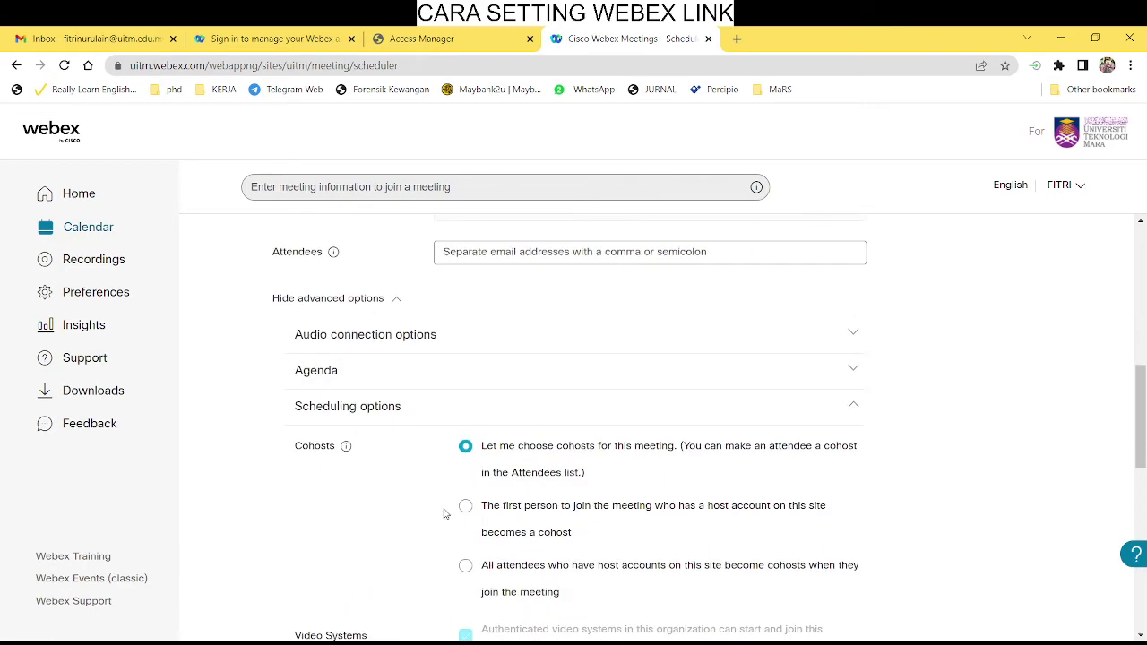
scroll(362, 484, "down", 1)
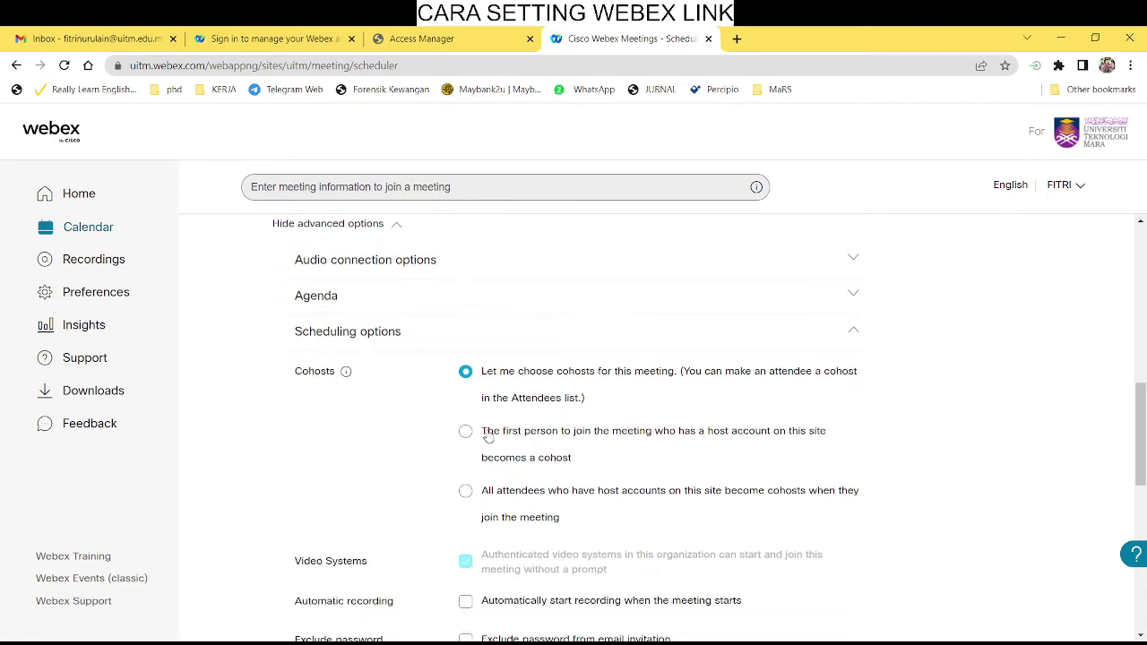
scroll(666, 517, "down", 2)
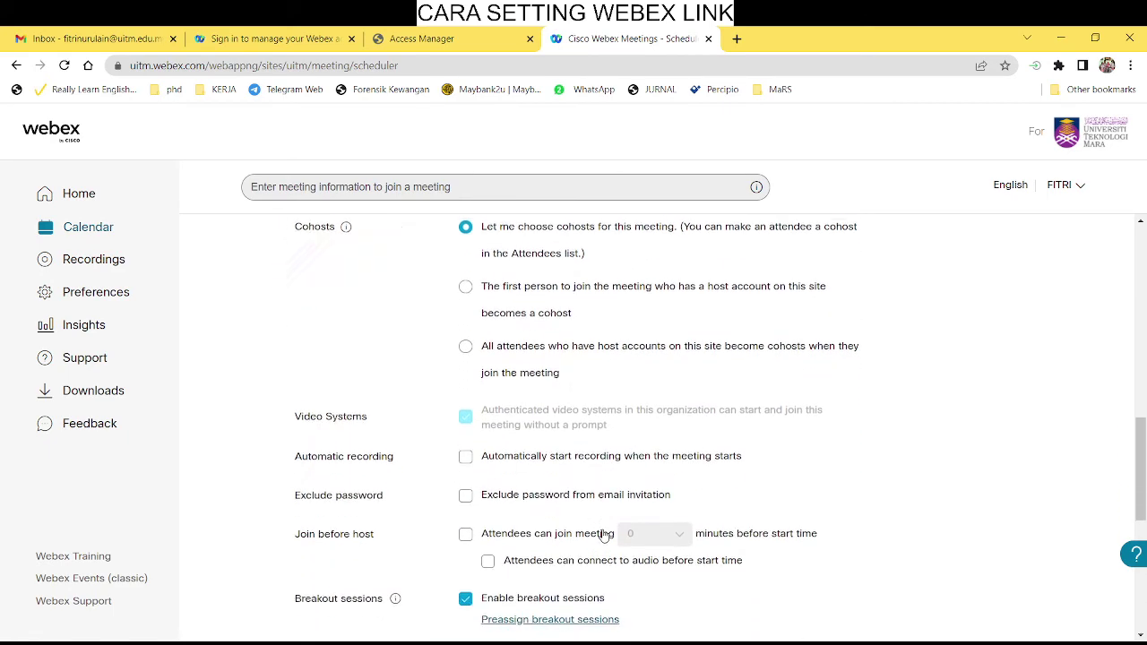
scroll(604, 535, "down", 1)
scroll(583, 534, "down", 2)
scroll(610, 537, "up", 4)
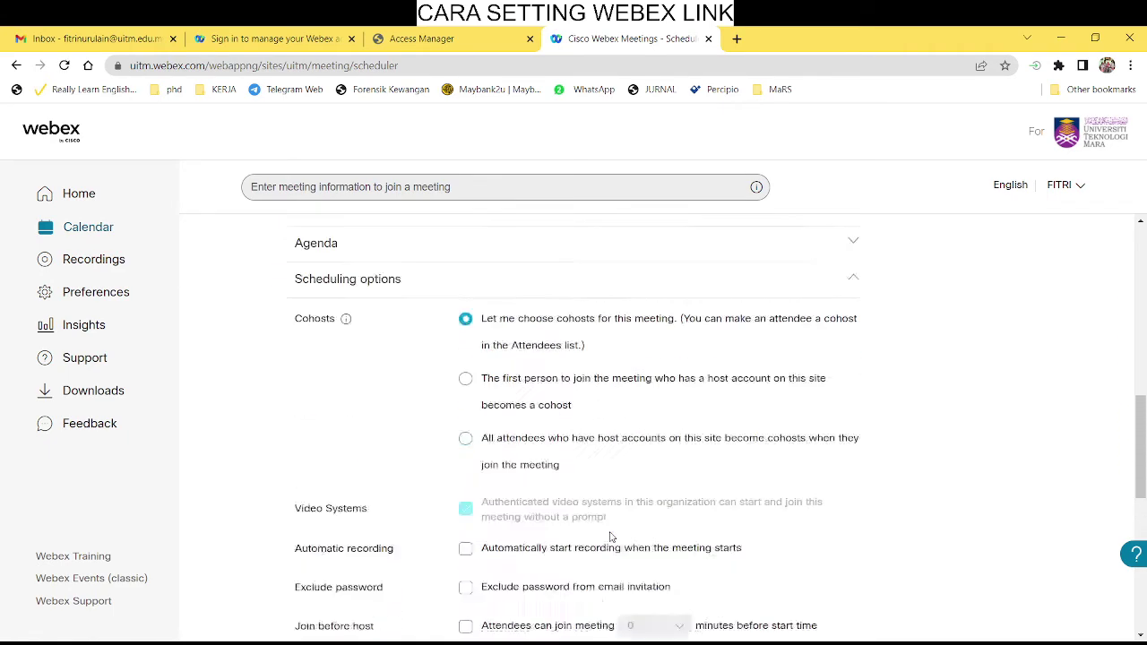
scroll(610, 537, "up", 4)
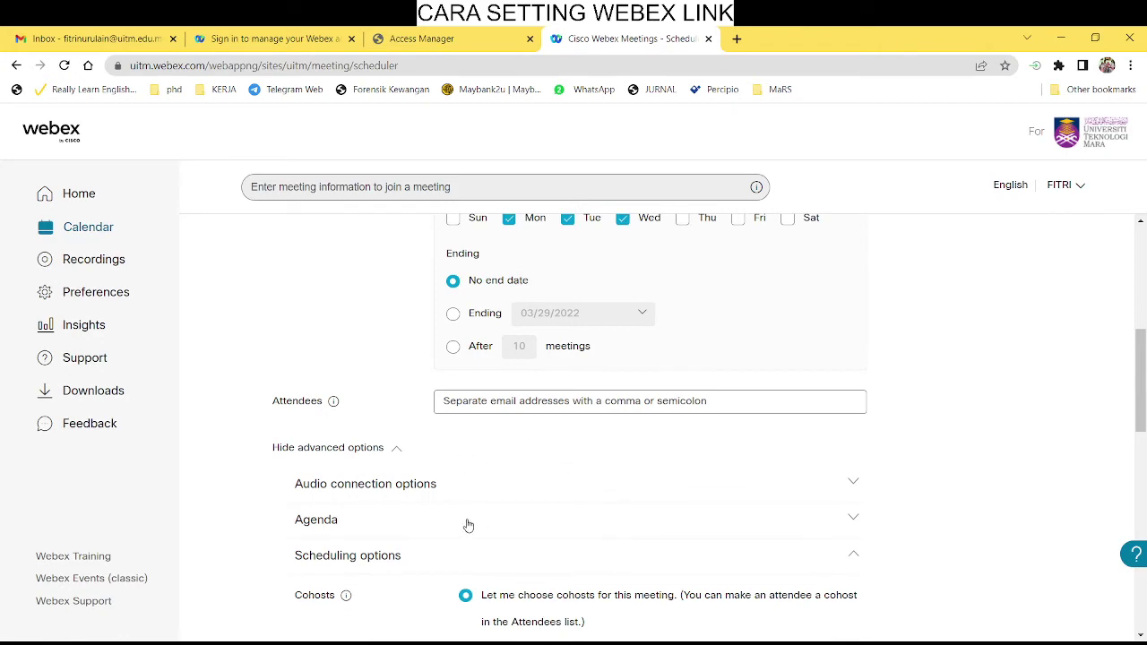
scroll(471, 515, "down", 3)
scroll(472, 515, "up", 2)
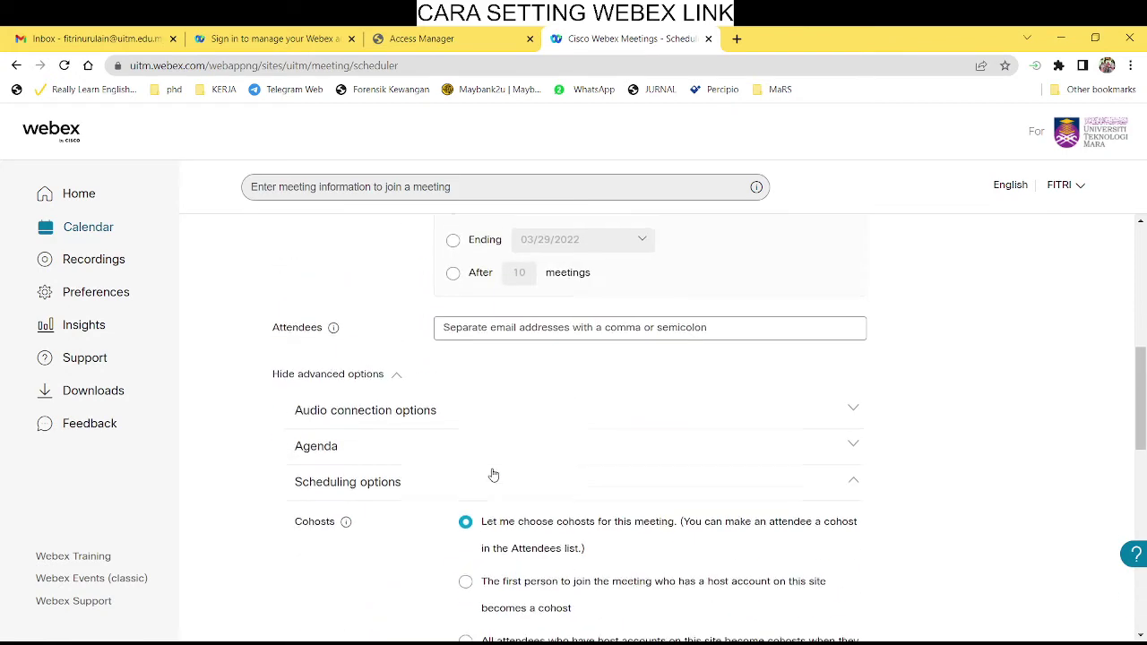
scroll(492, 474, "up", 2)
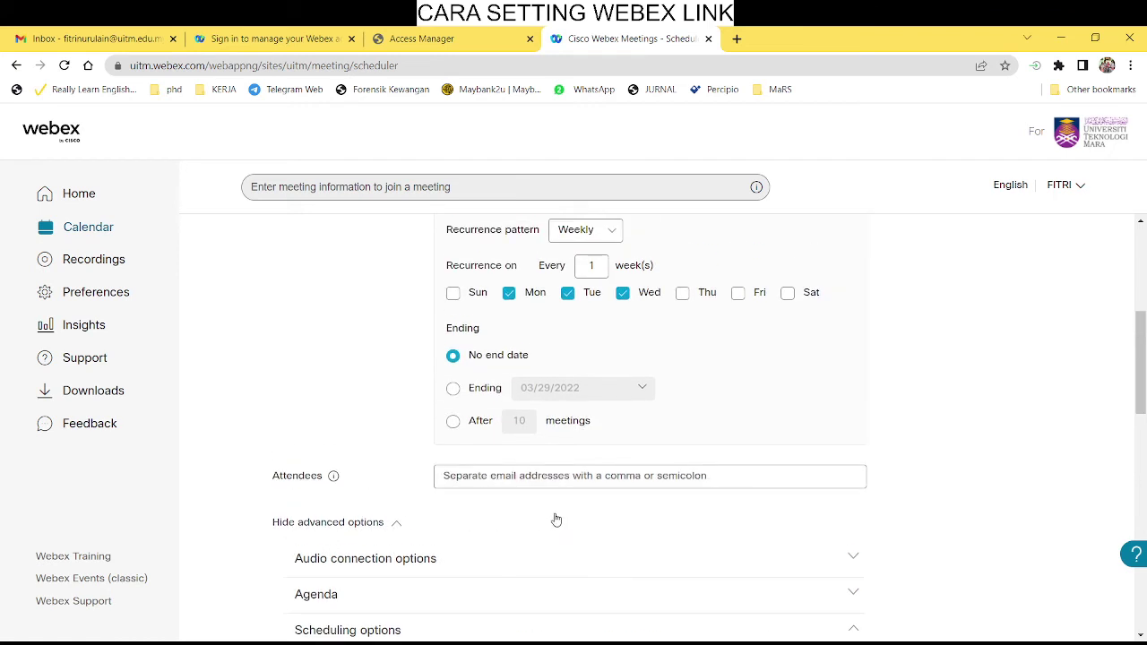
Start an attendee entry, then clear it, leaving the Attendees field empty
left_click(537, 475)
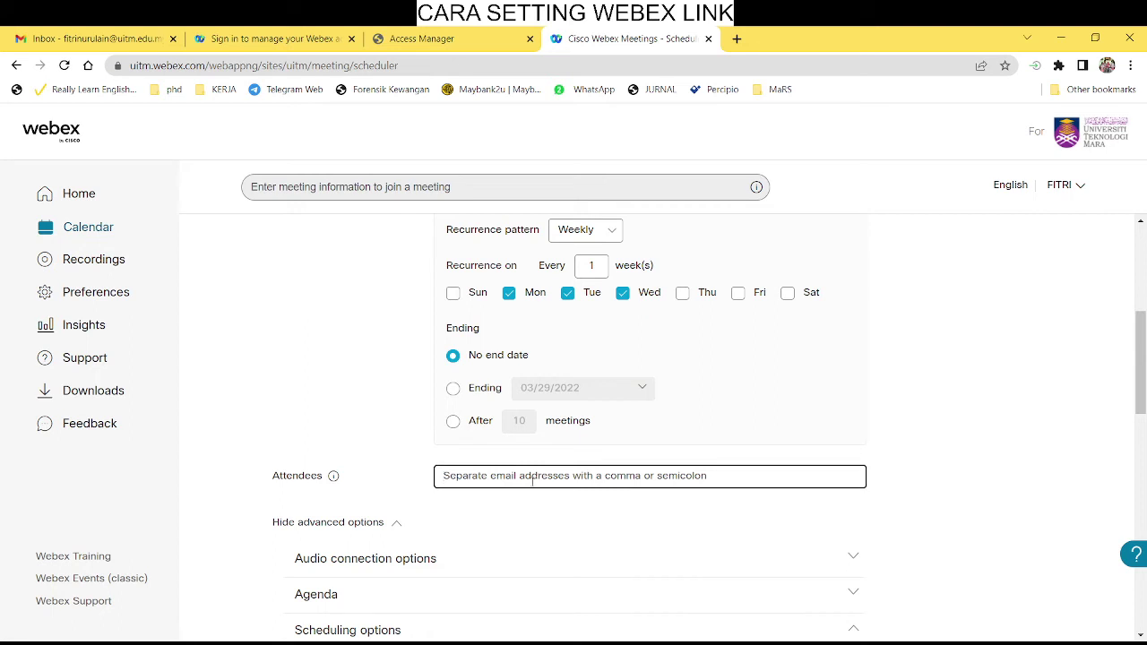
type("AK")
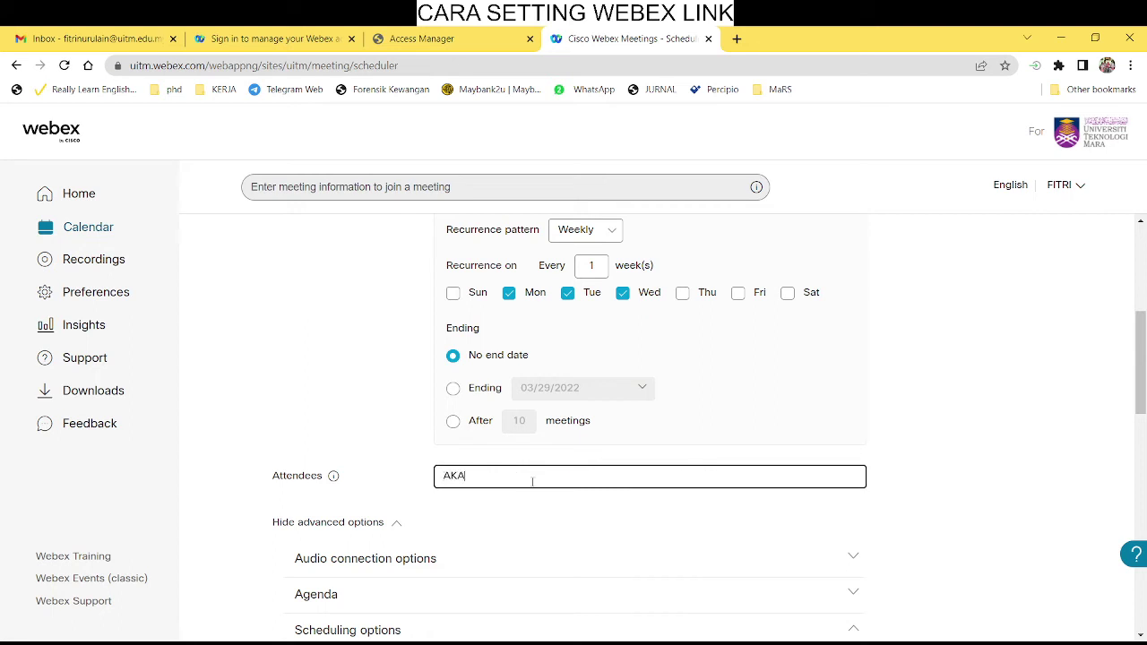
type("A")
key("BackSpace")
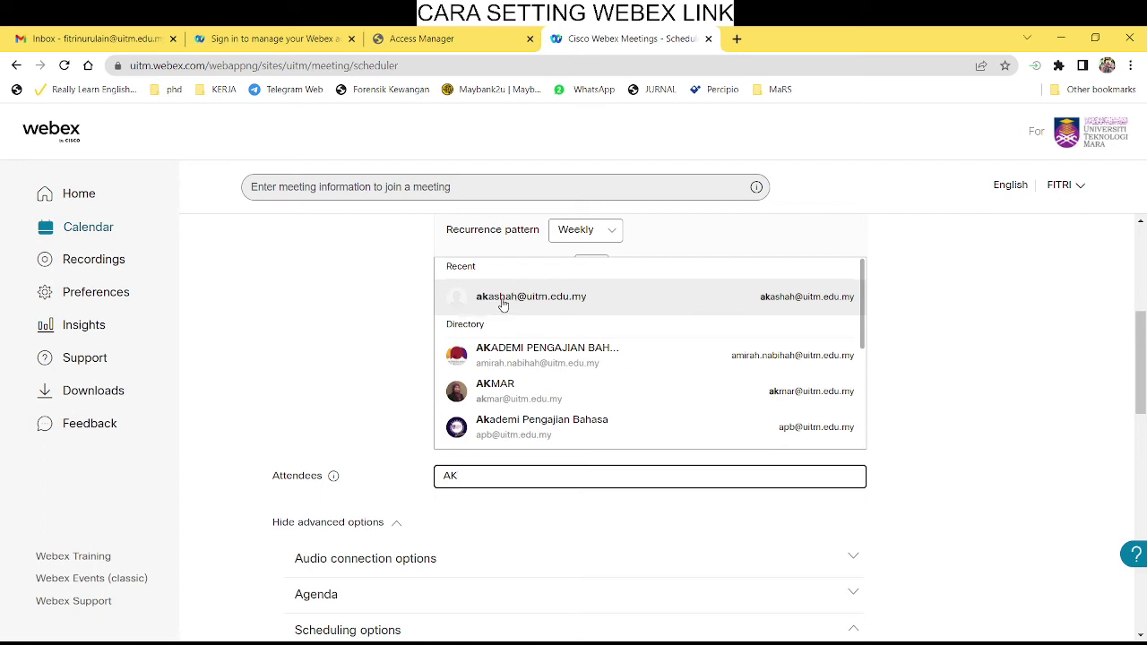
left_click(961, 512)
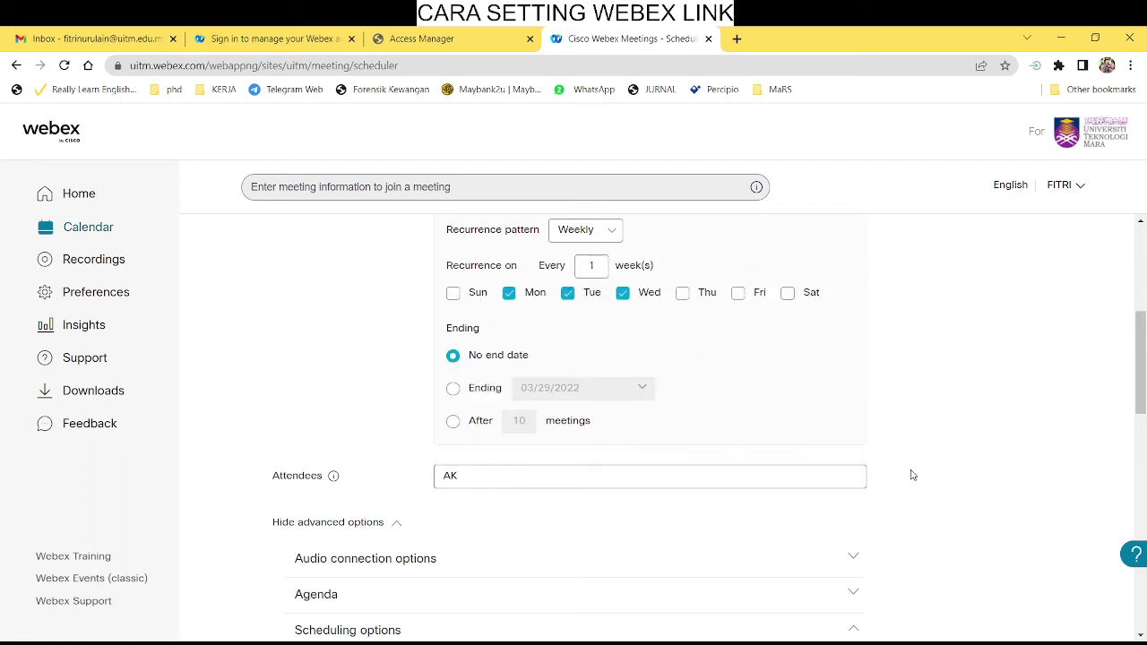
left_click(520, 481)
key("BackSpace")
key("BackSpace")
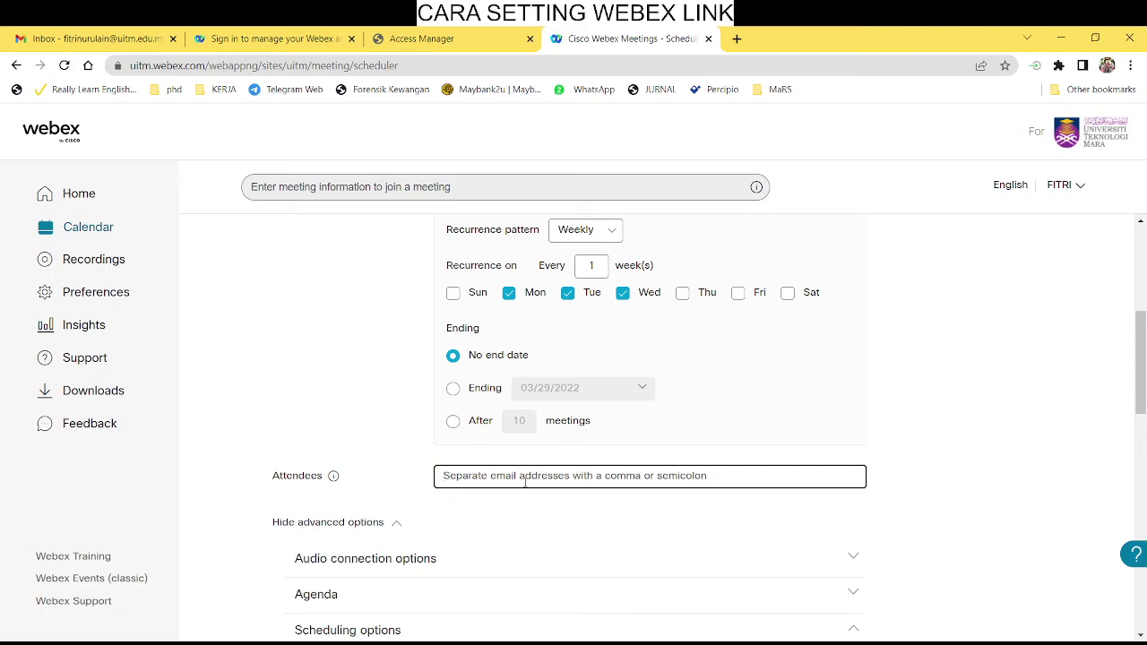
left_click(968, 405)
Submit the KELAS DR FITRI meeting with Schedule
scroll(961, 484, "down", 3)
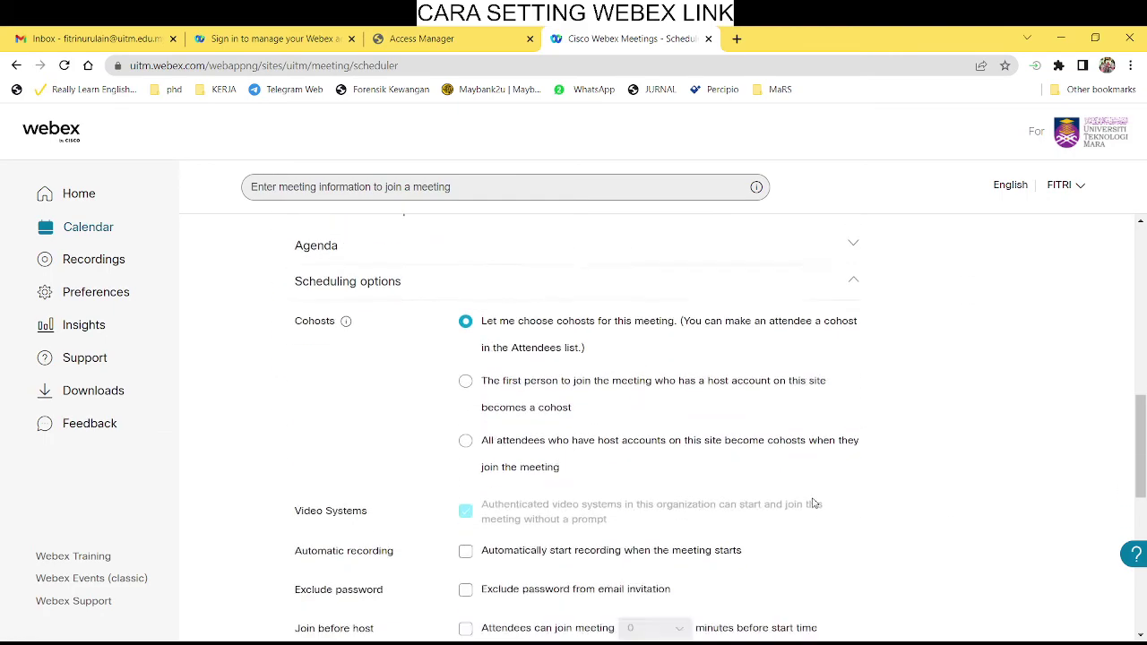
scroll(653, 446, "up", 5)
scroll(653, 446, "up", 2)
scroll(957, 399, "down", 15)
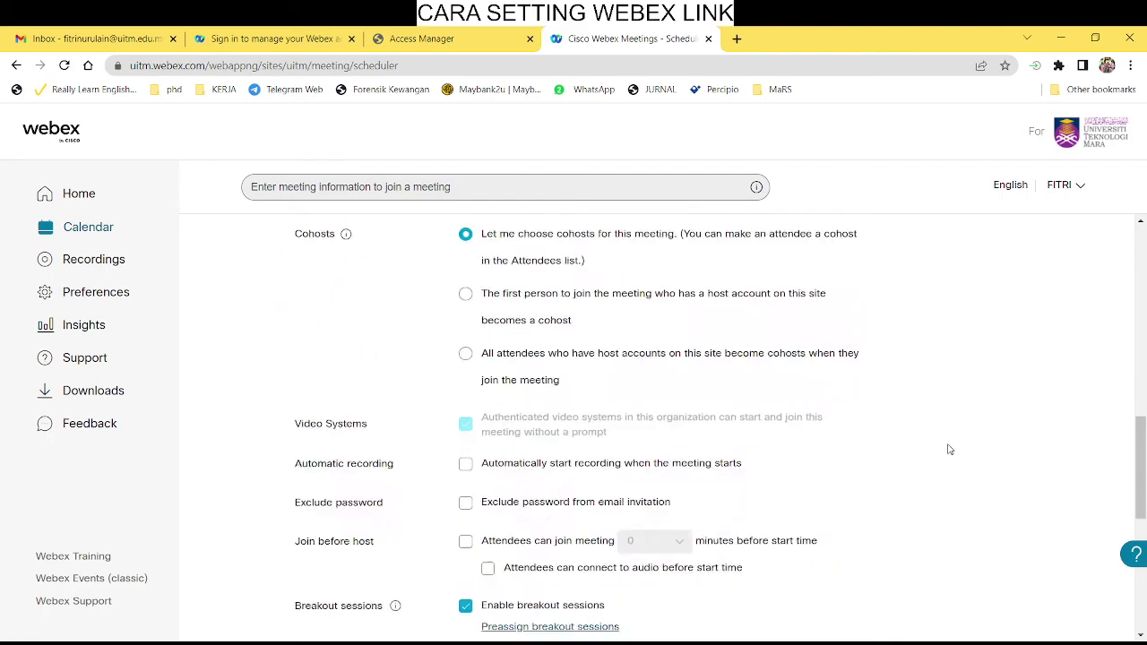
scroll(471, 557, "down", 1)
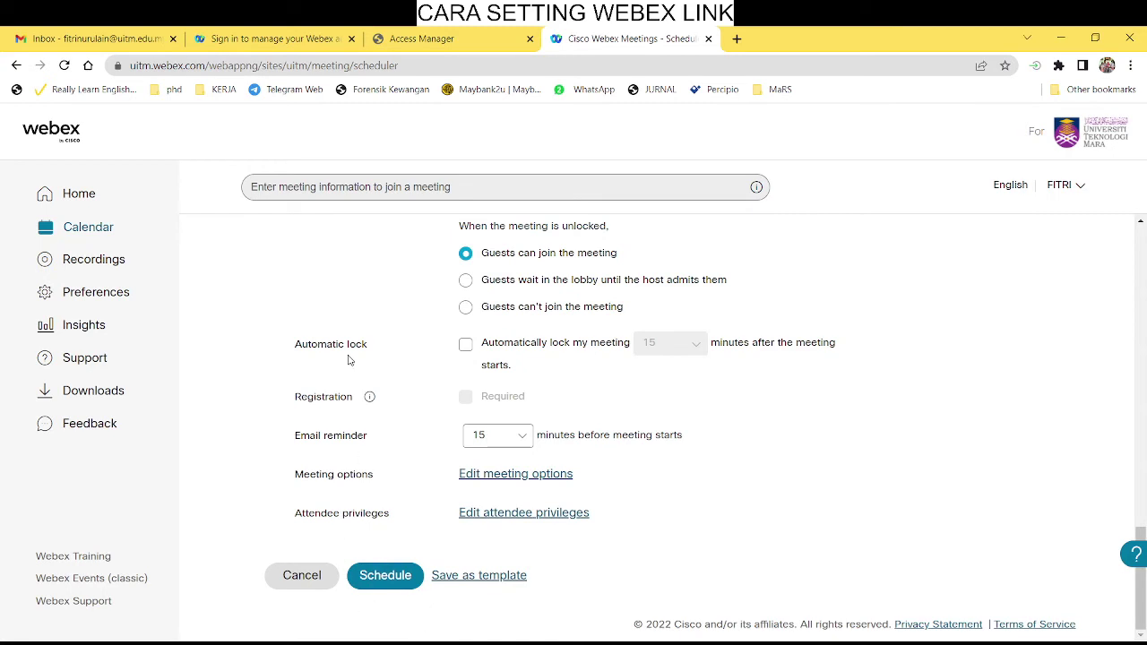
left_click(385, 574)
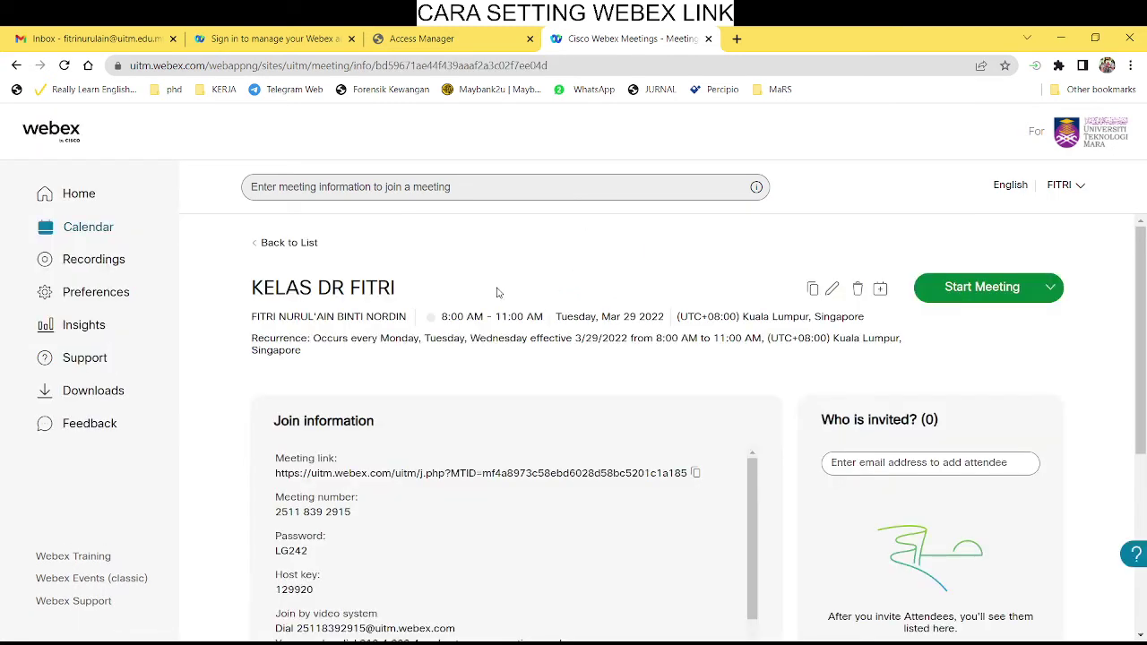
Copy the KELAS DR FITRI meeting link from its details page to the clipboard
scroll(520, 439, "down", 2)
scroll(519, 439, "up", 2)
scroll(515, 502, "down", 1)
scroll(511, 497, "up", 1)
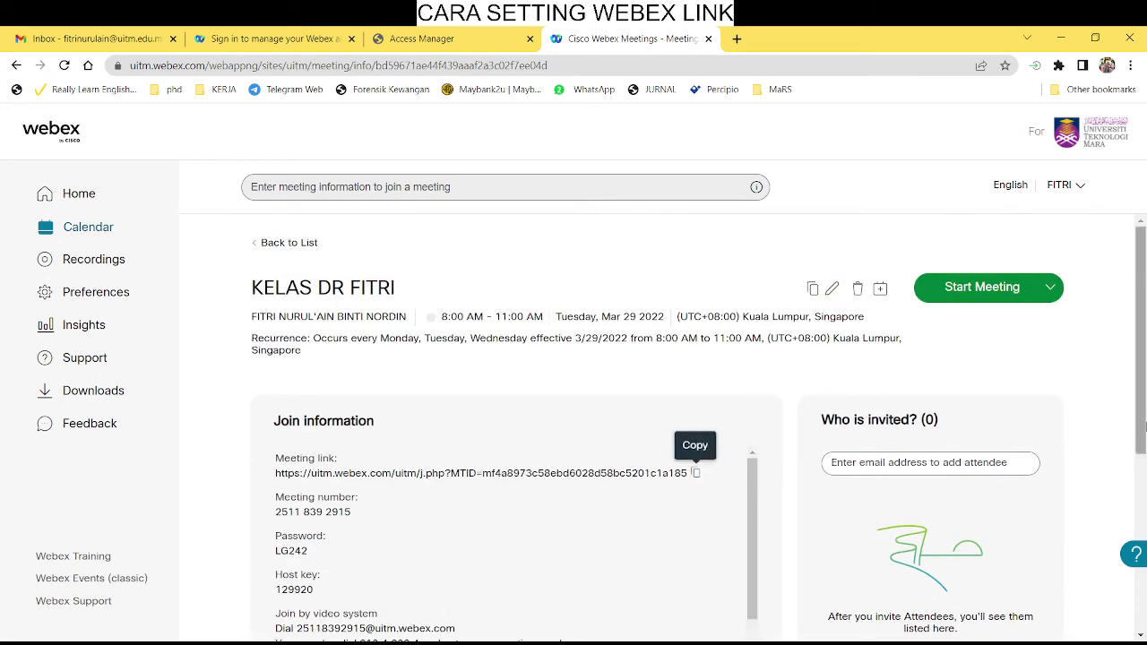
scroll(1139, 455, "down", 1)
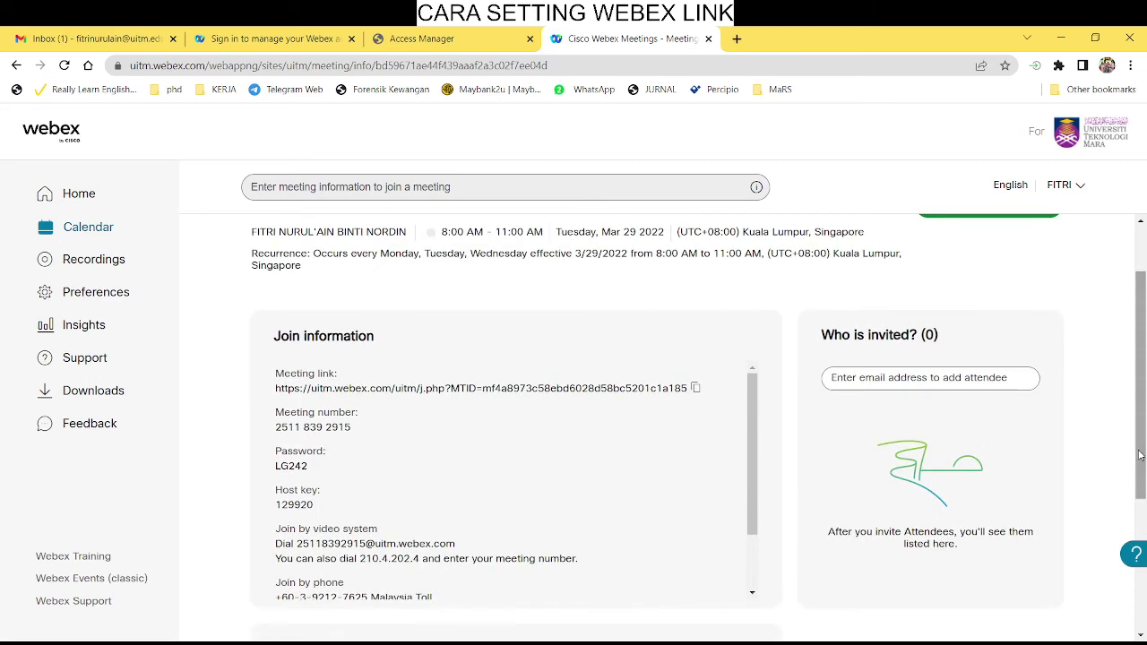
left_click(696, 391)
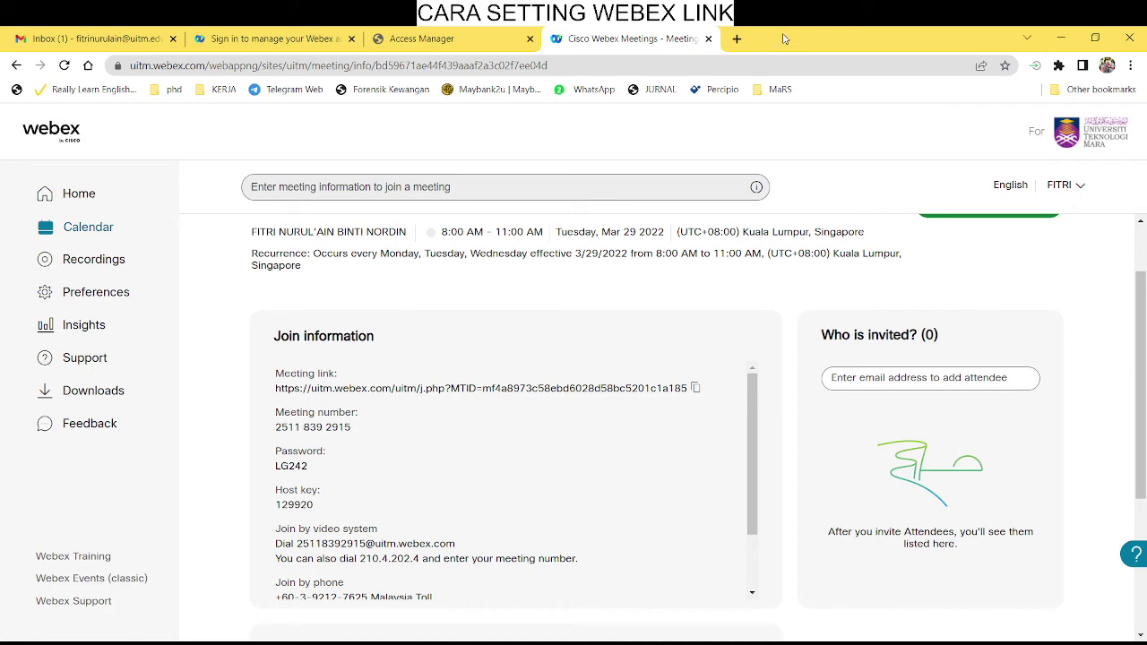
Go to bit.ly in a new tab and create a short link from the pasted Webex meeting URL
left_click(737, 39)
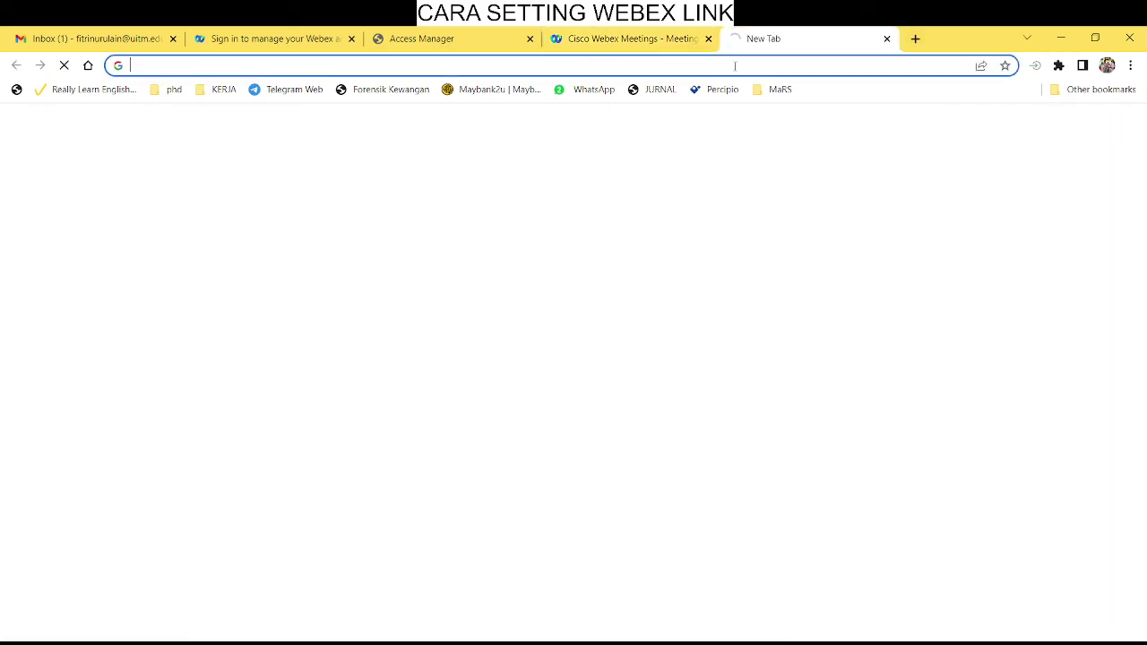
type("BIT")
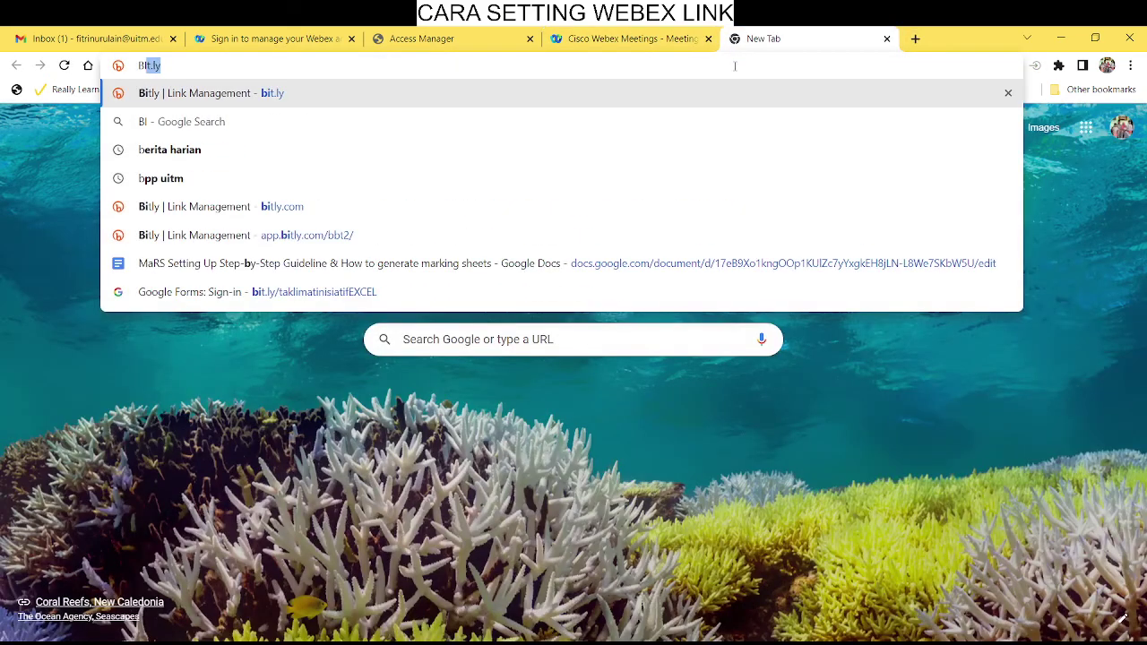
left_click(711, 94)
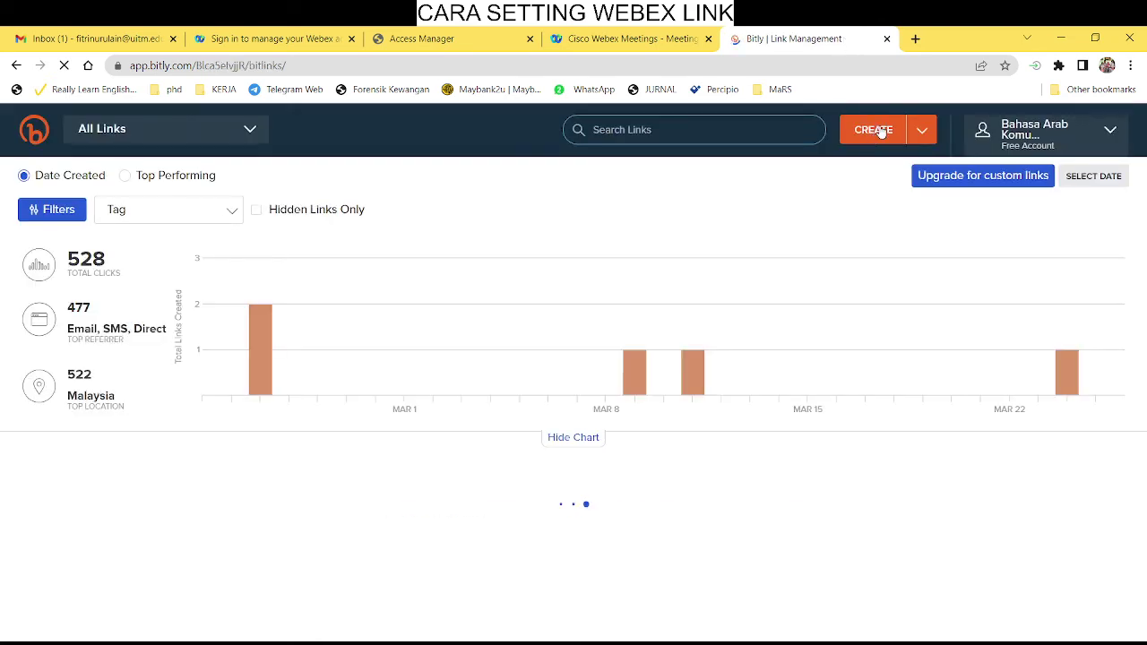
left_click(878, 131)
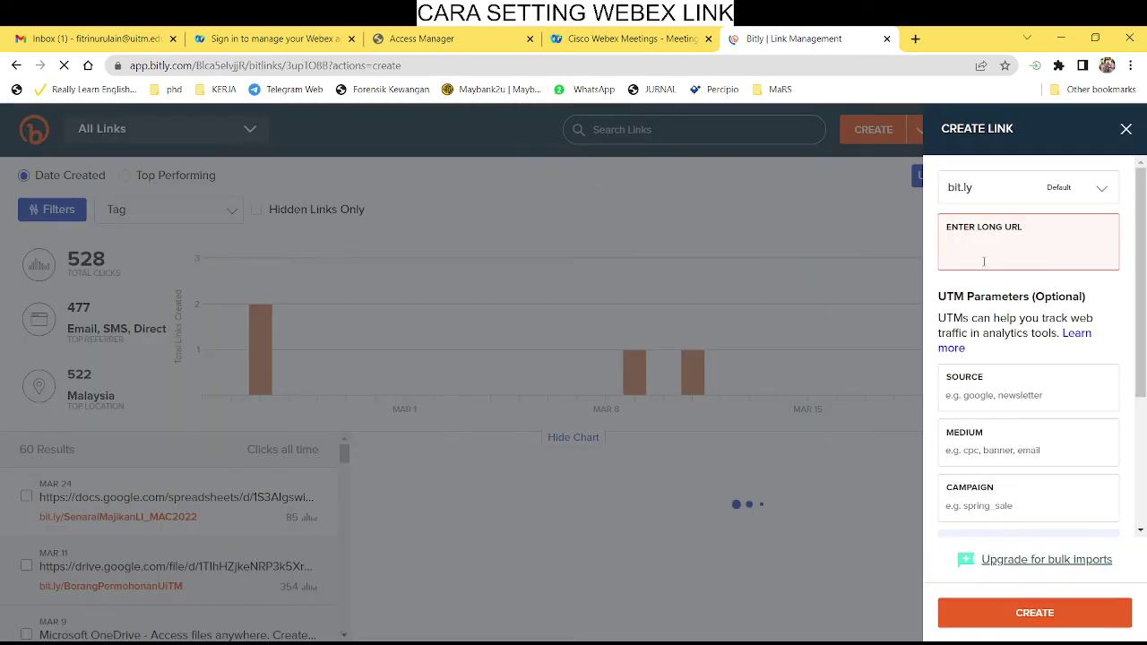
key("ctrl+v")
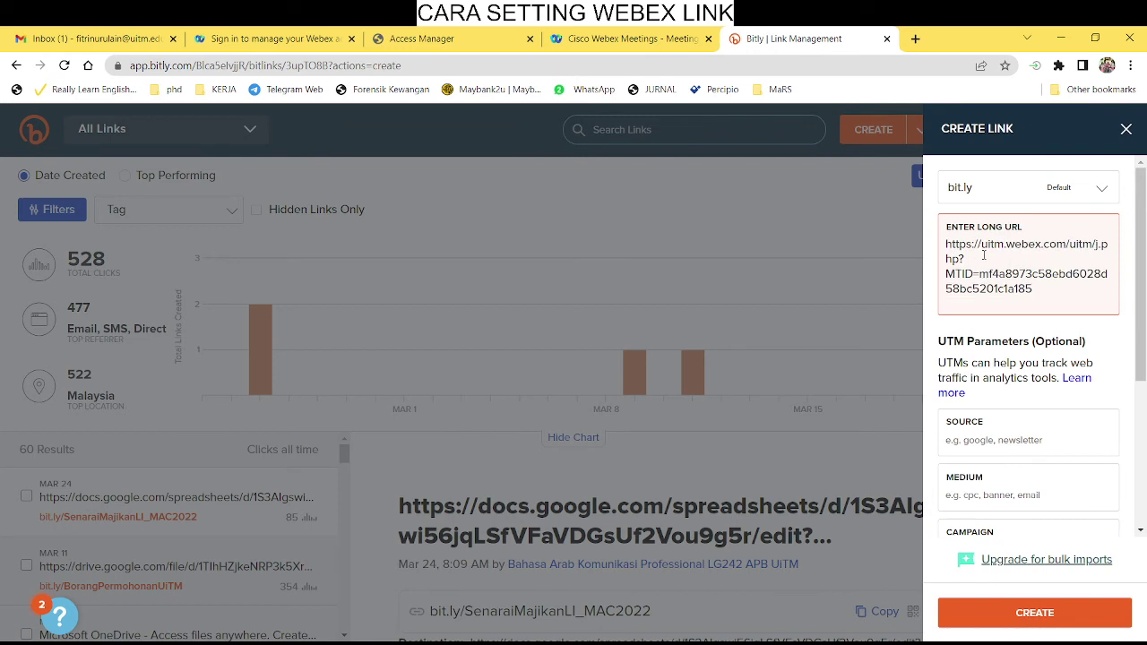
left_click(1095, 618)
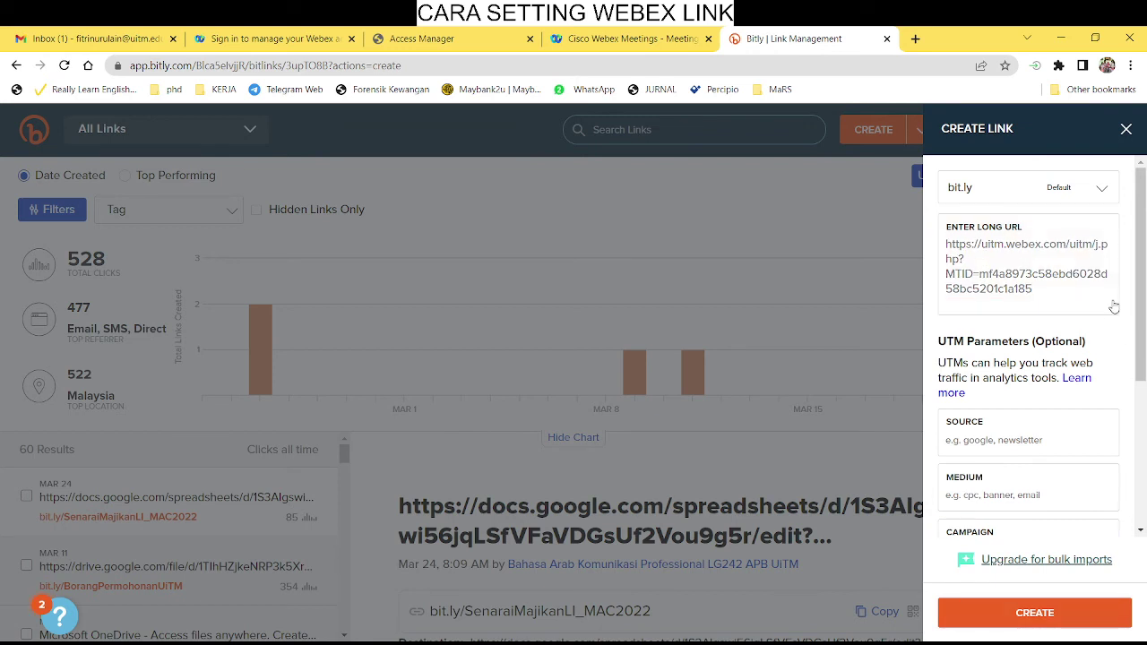
left_click(1014, 359)
left_click_drag(1014, 359, 971, 361)
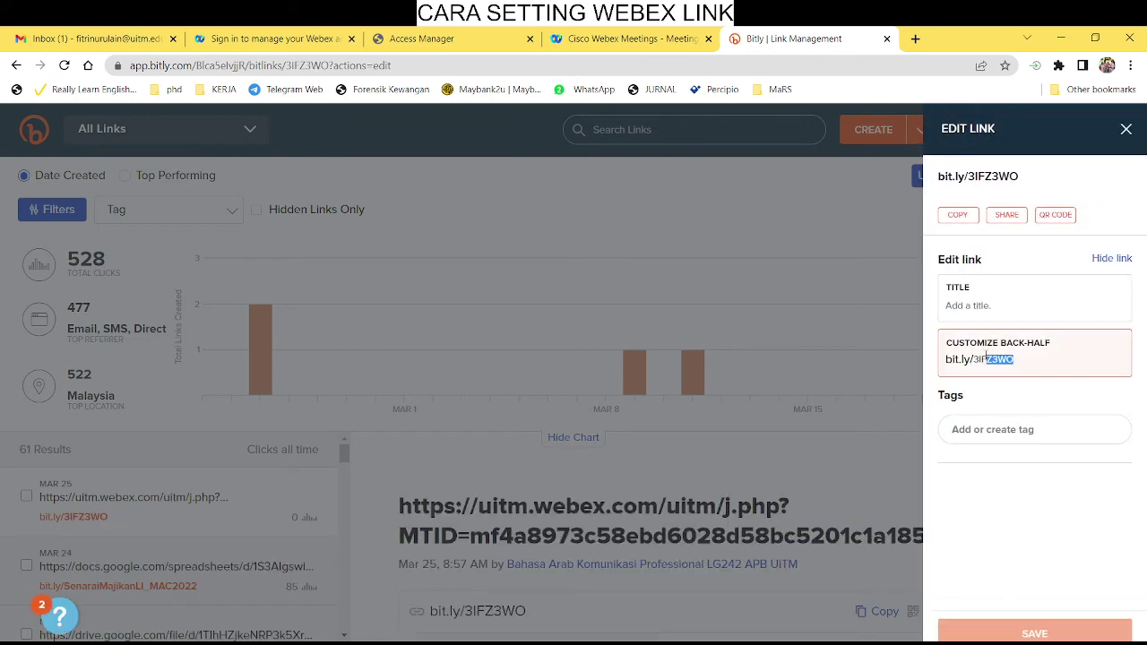
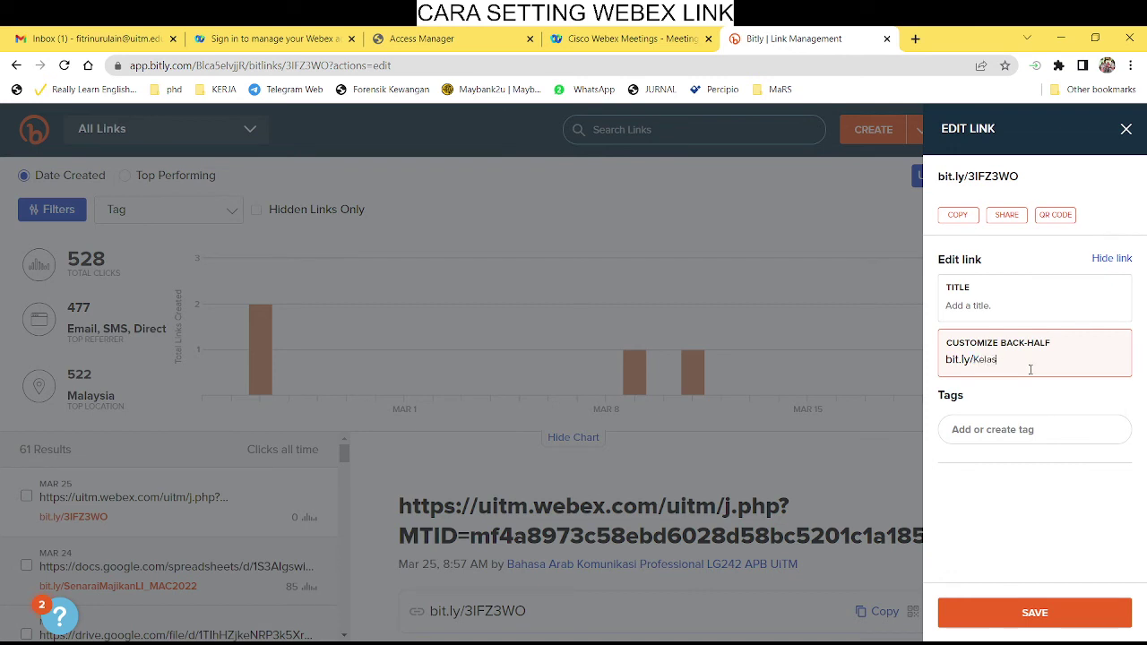
left_click(1064, 615)
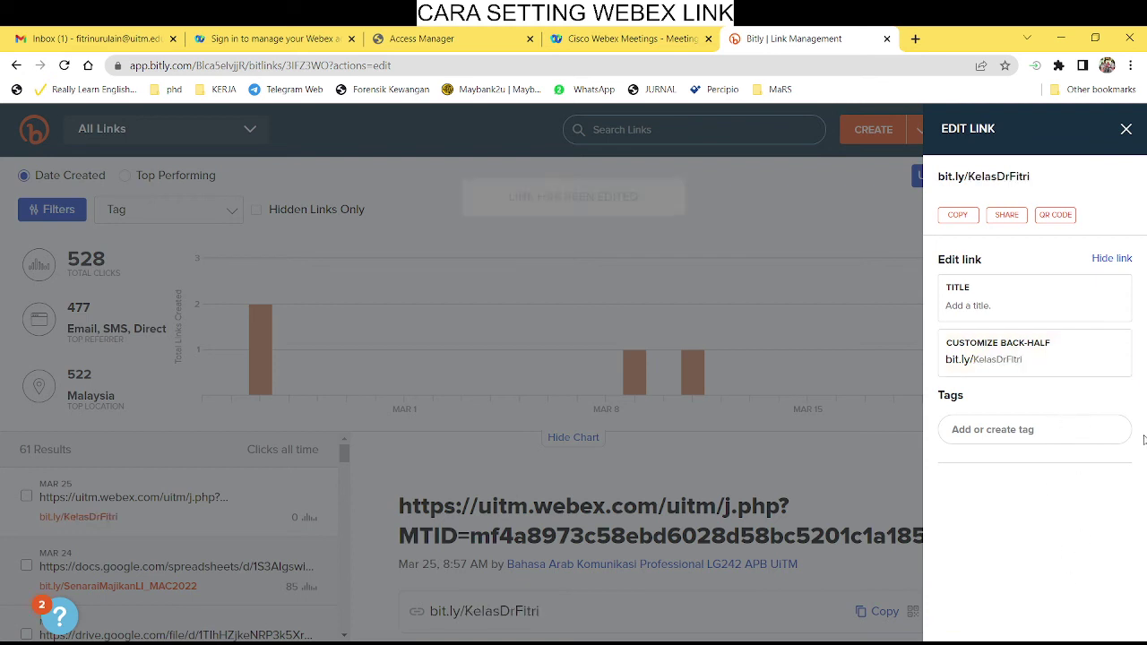
left_click(965, 219)
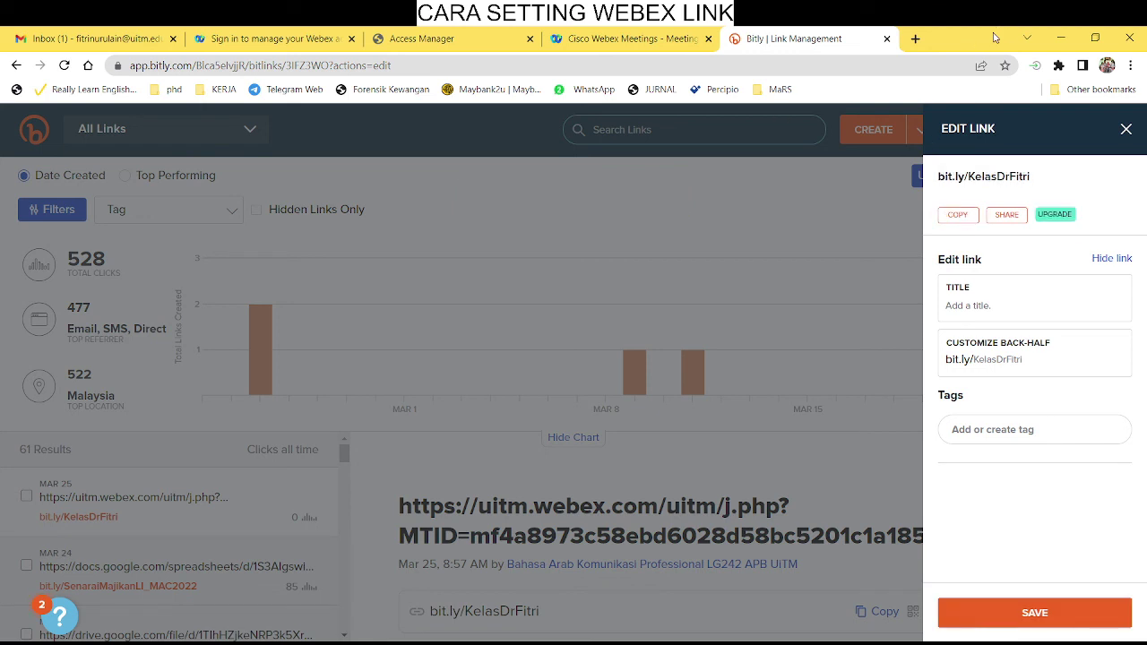
left_click(915, 38)
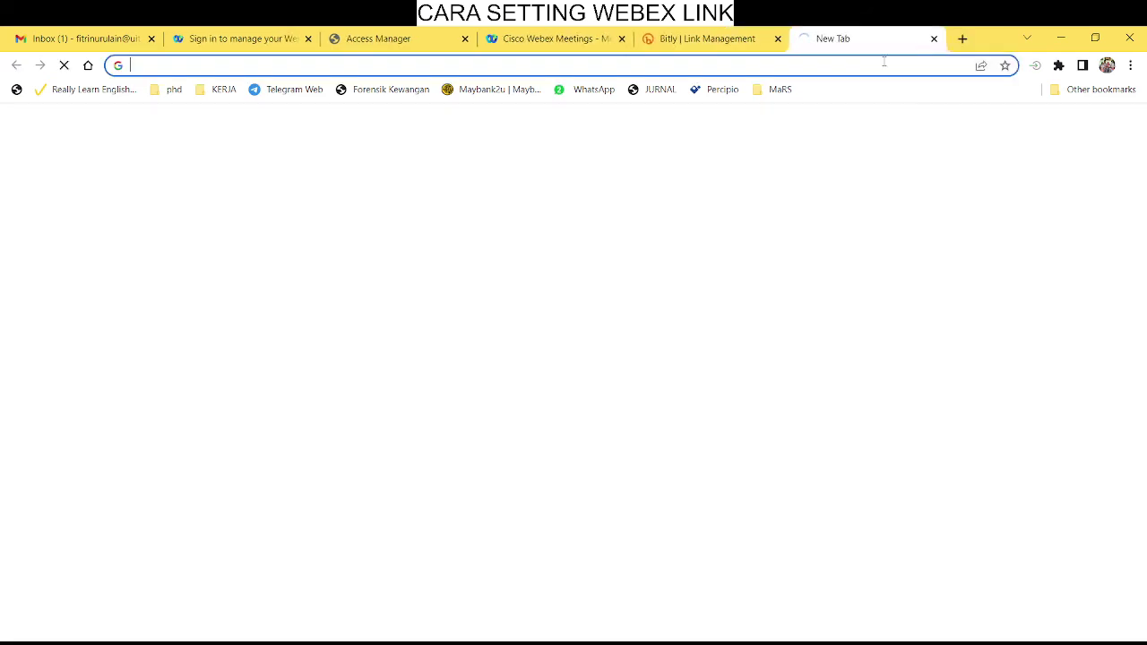
Load WhatsApp Web and close the Webex sign-in, Access Manager, email inbox and Bitly tabs
left_click(607, 92)
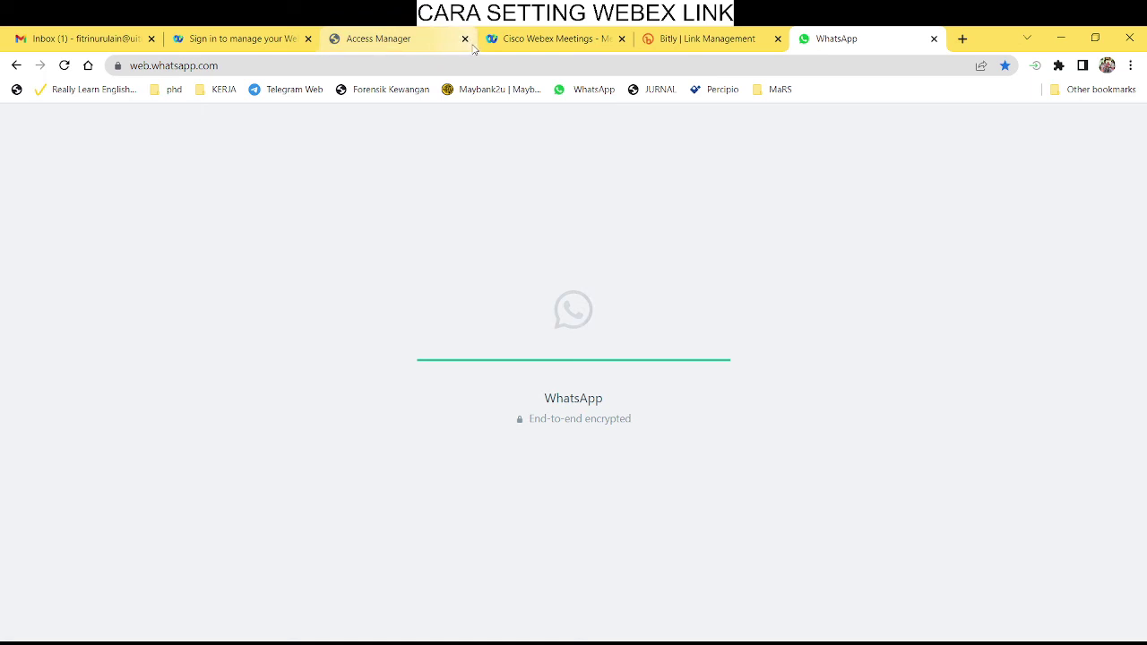
left_click(308, 39)
left_click(309, 39)
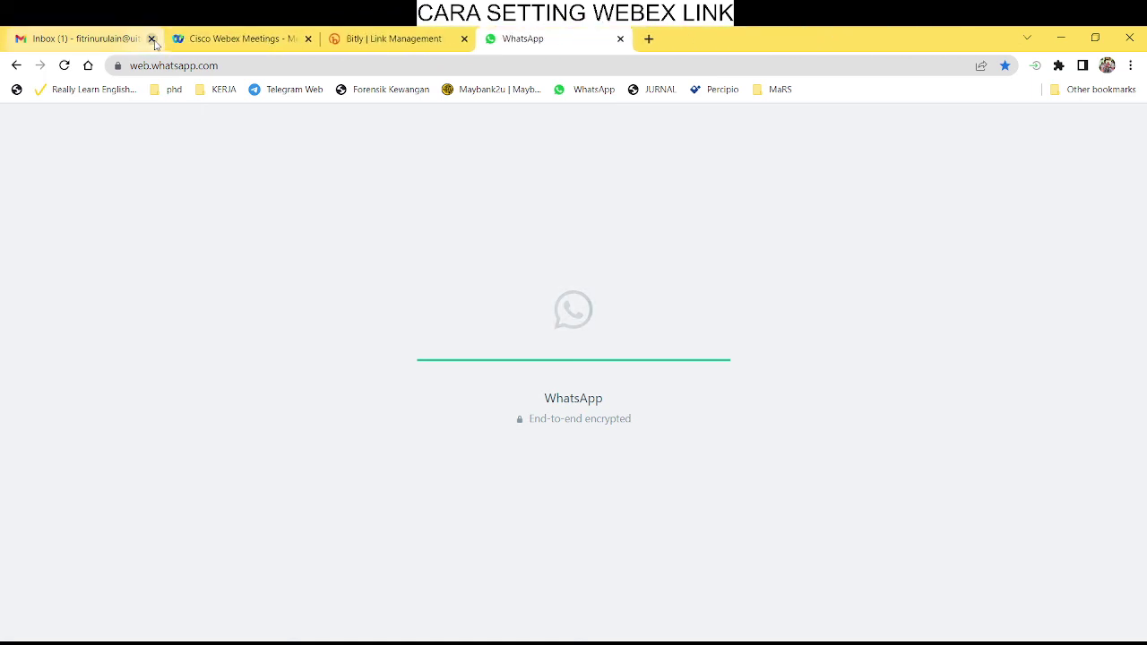
left_click(151, 38)
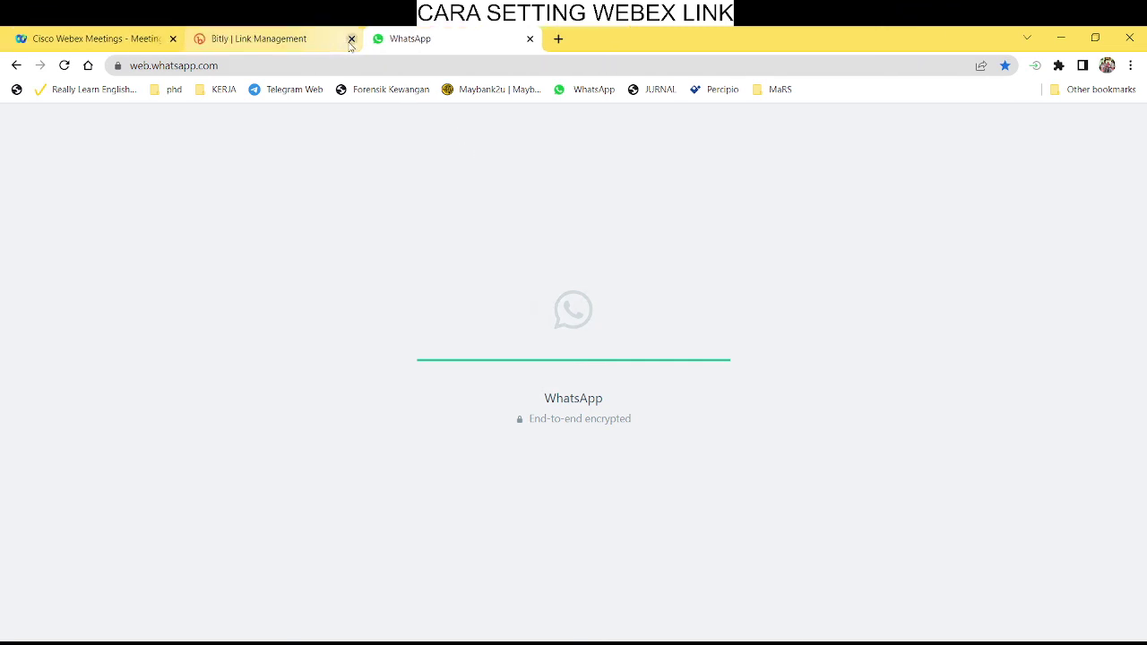
left_click(351, 39)
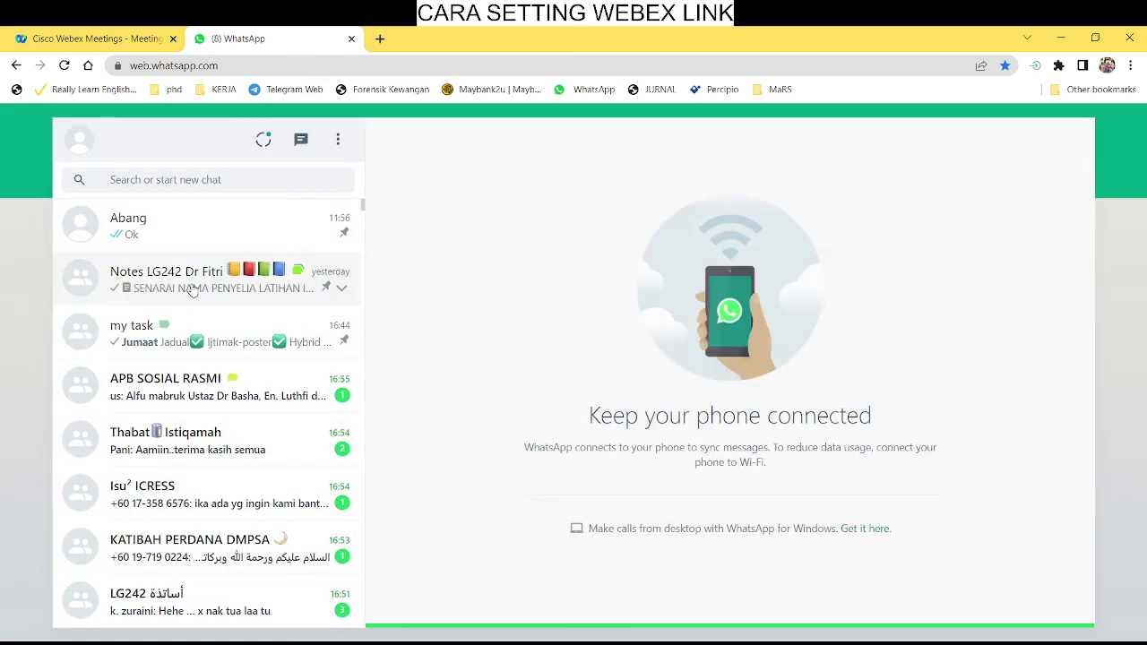
Search 'bap46', open the BAP460 LG2422A - MAC2022 group chat and show its group info
left_click(240, 181)
type("bap46")
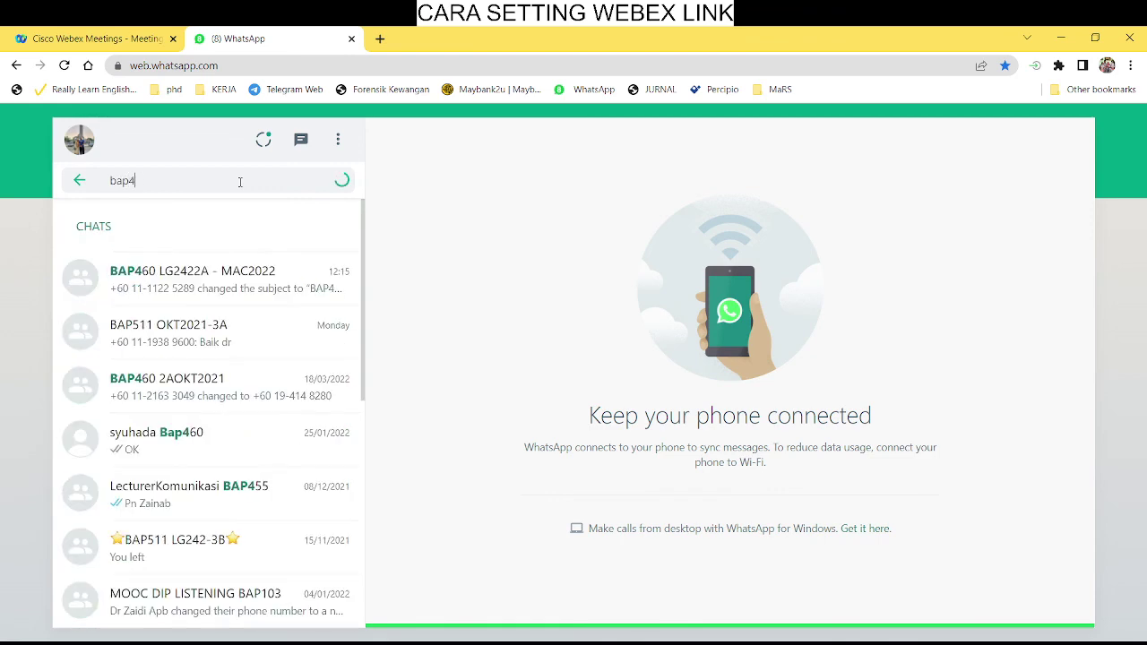
left_click(246, 273)
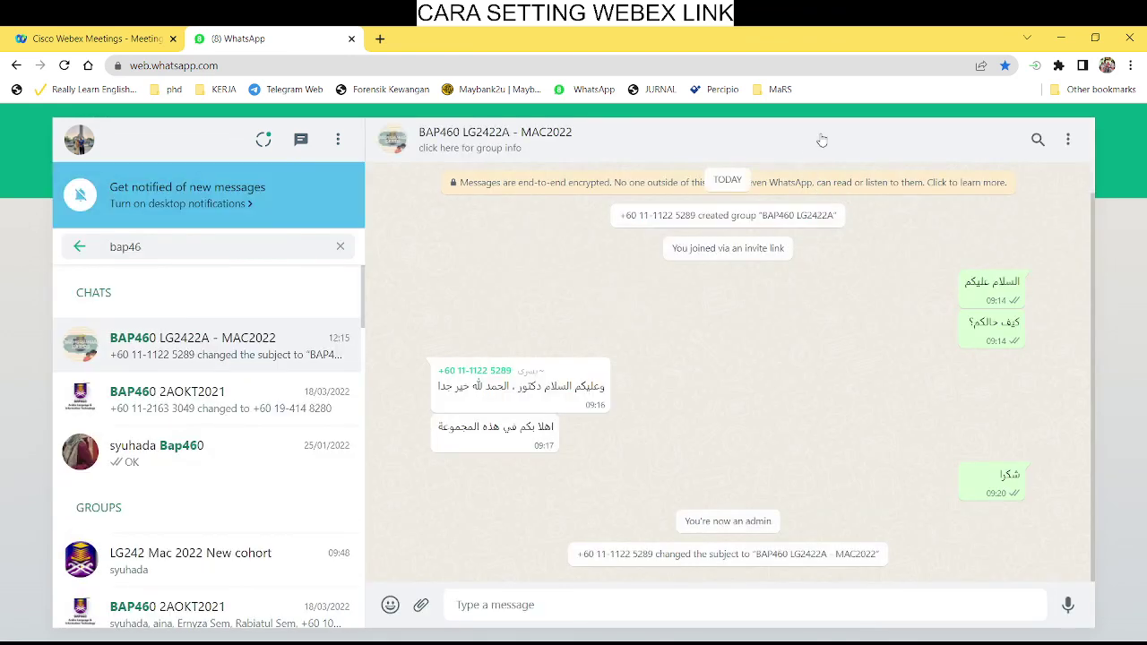
left_click(833, 141)
scroll(932, 532, "down", 2)
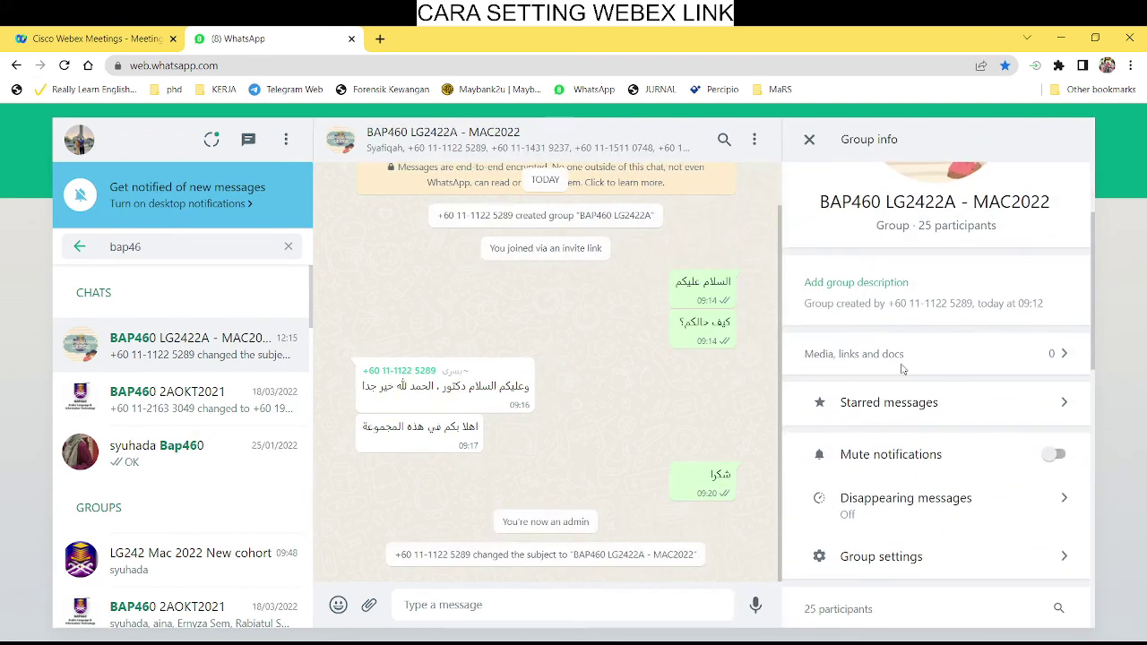